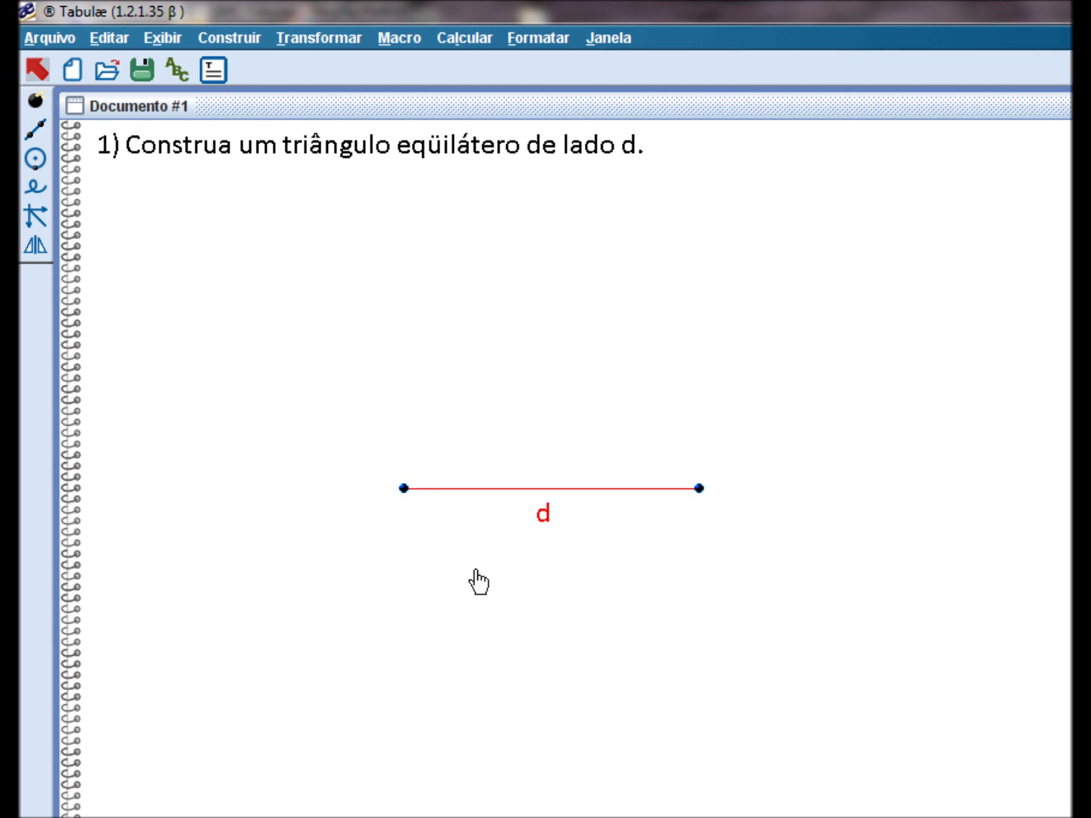
Move the label d towards the segment's left end and construct the perpendicular bisector of the segment
{"action": "left_click", "coordinate": [258, 564]}
{"action": "left_click_drag", "start_coordinate": [547, 539], "coordinate": [449, 528]}
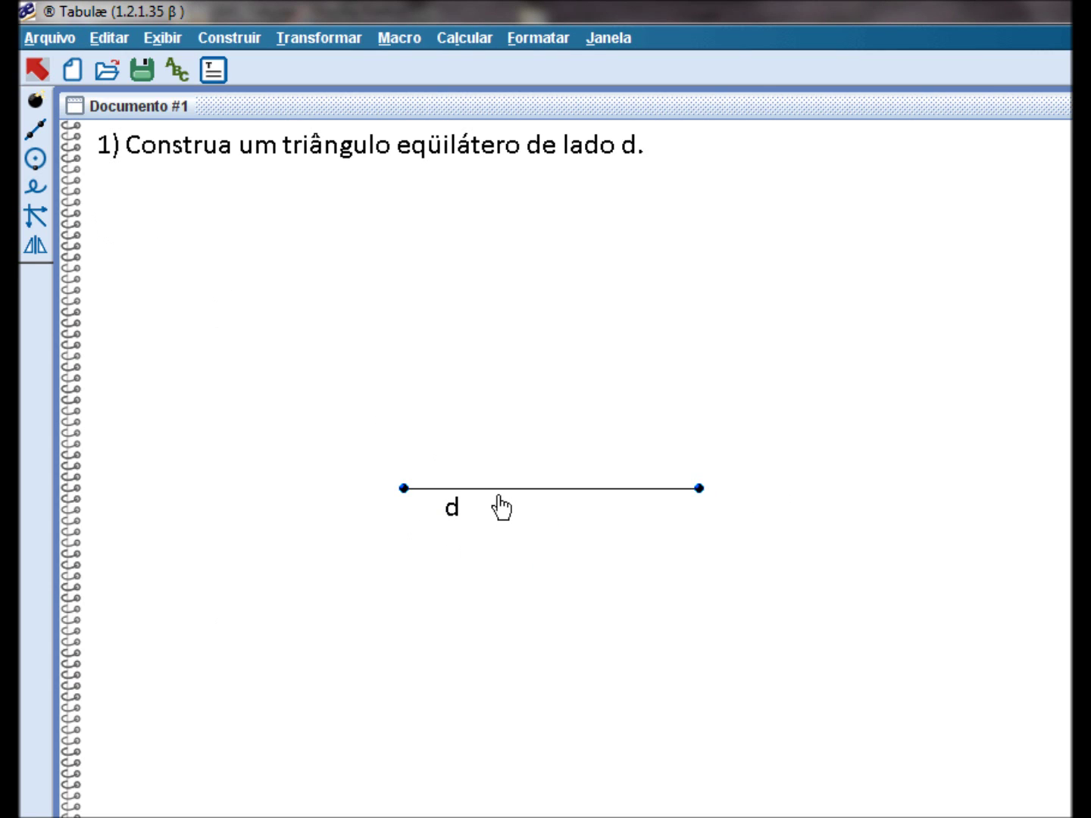
{"action": "left_click", "coordinate": [35, 127]}
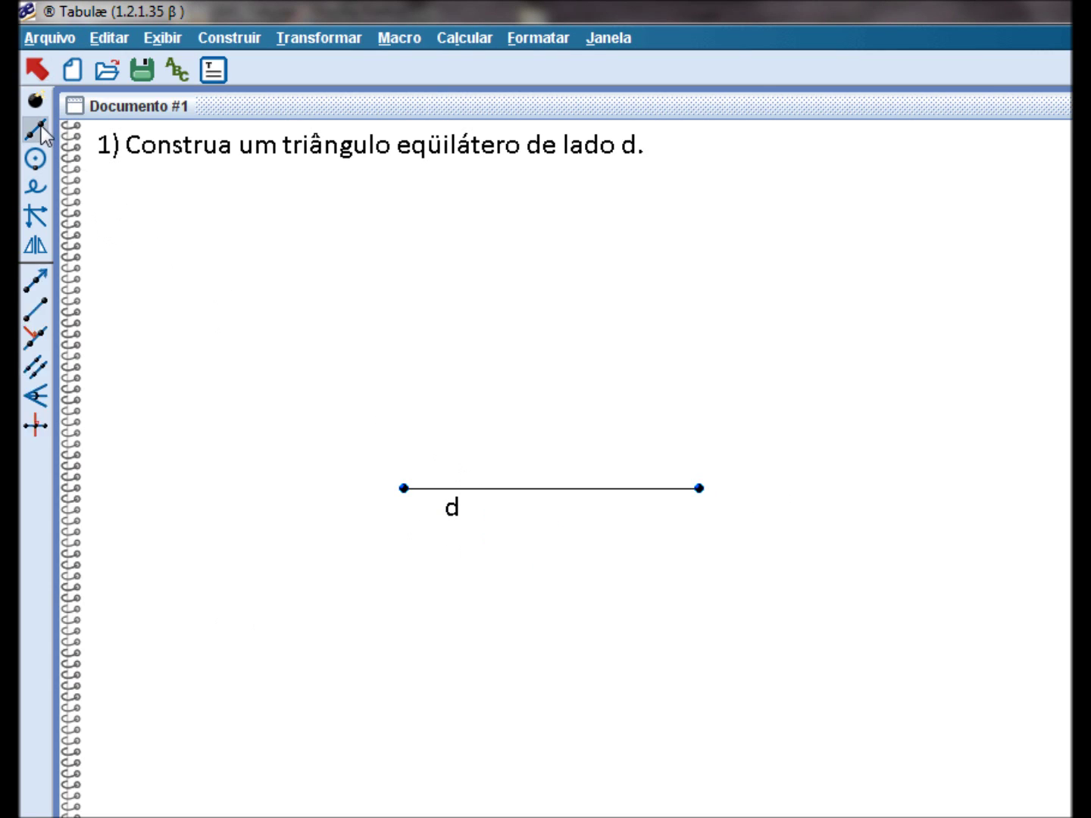
{"action": "left_click", "coordinate": [41, 424]}
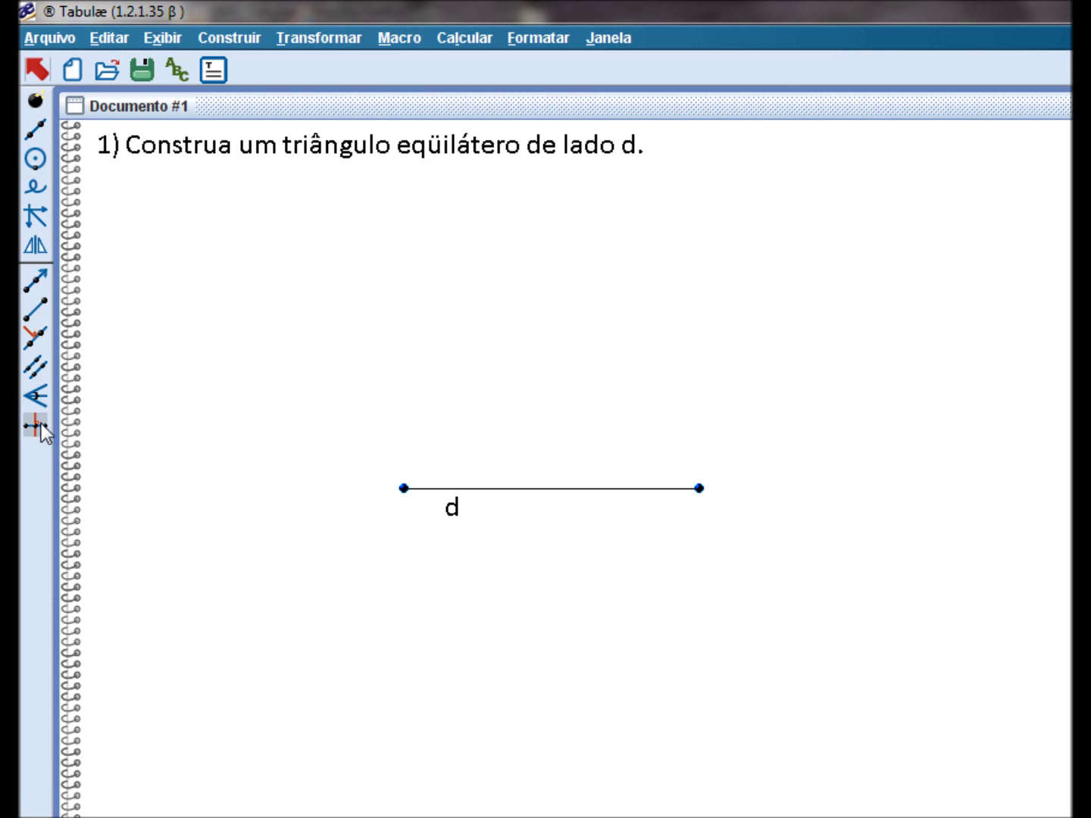
{"action": "left_click", "coordinate": [526, 488]}
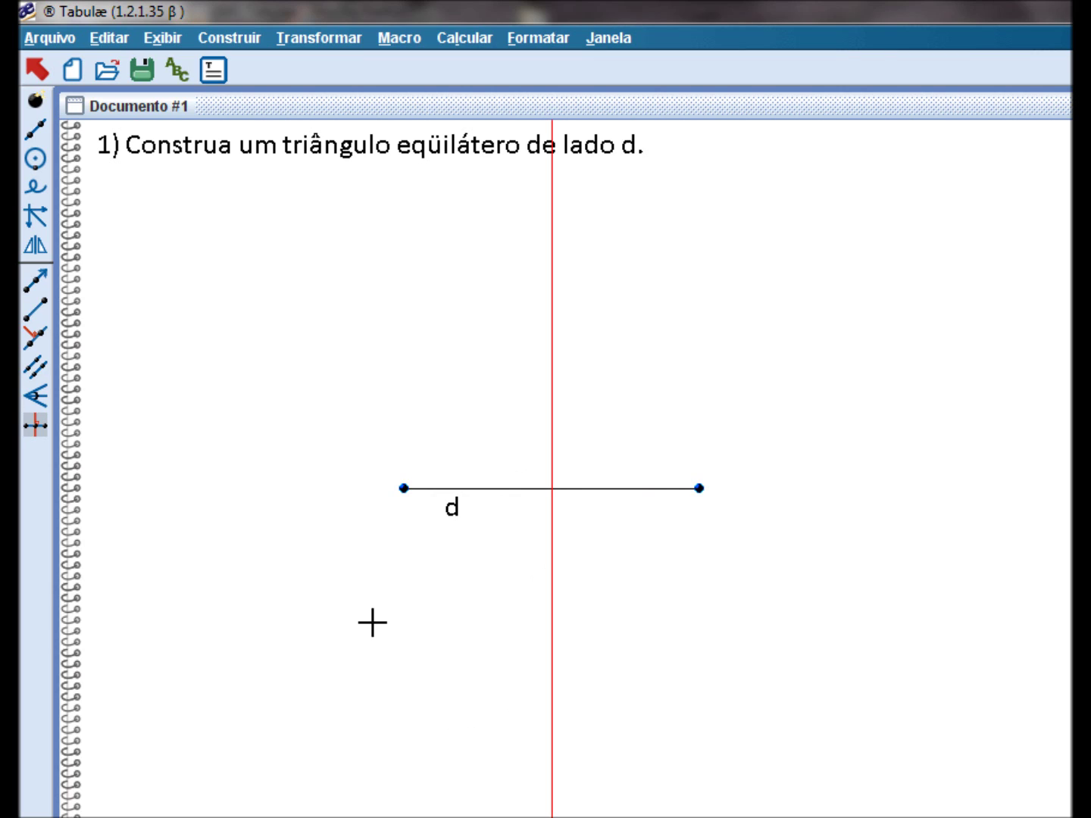
Draw a circle centred on the segment's left endpoint through its right endpoint, and mark its upper intersection with the bisector
{"action": "left_click", "coordinate": [36, 161]}
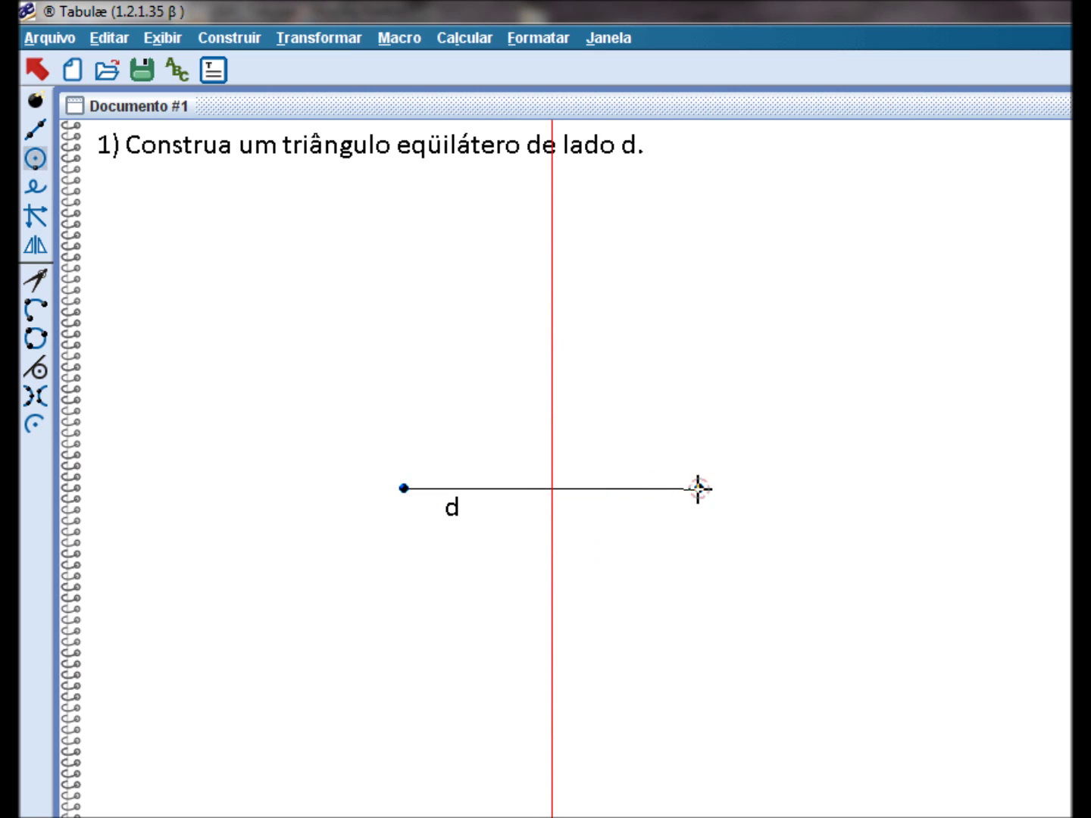
{"action": "left_click", "coordinate": [404, 487]}
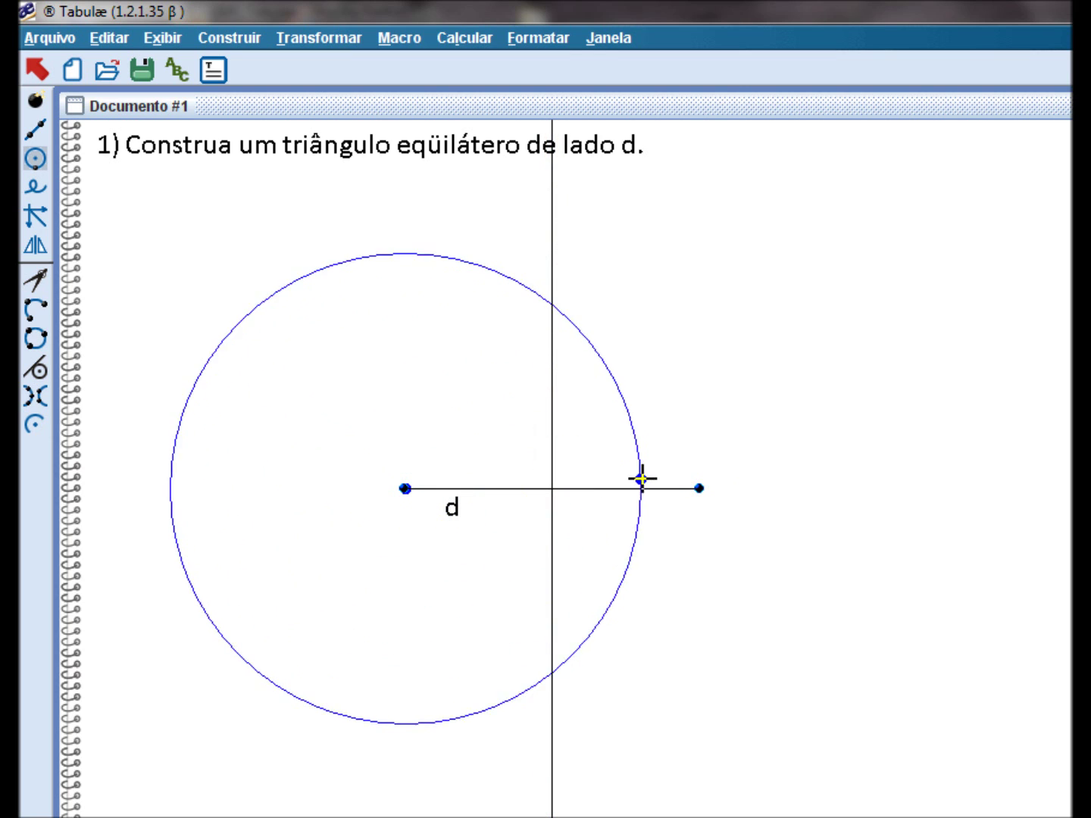
{"action": "left_click", "coordinate": [699, 488]}
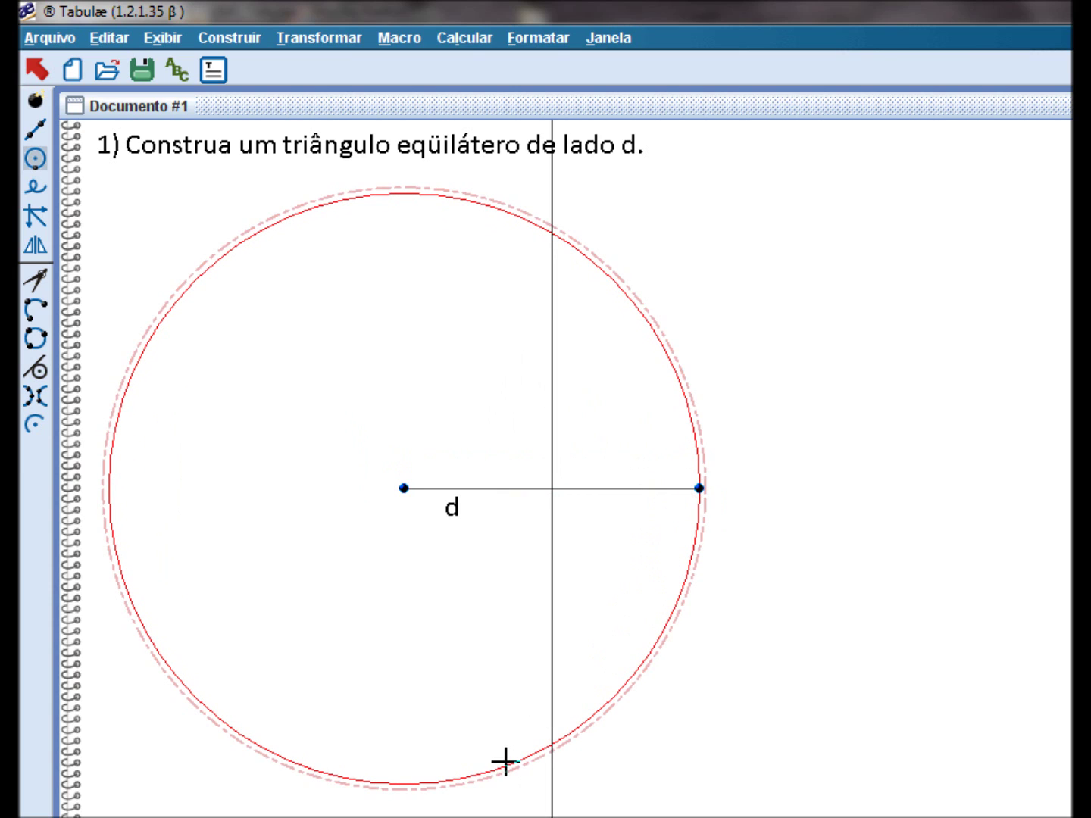
{"action": "left_click", "coordinate": [35, 99]}
{"action": "left_click", "coordinate": [42, 364]}
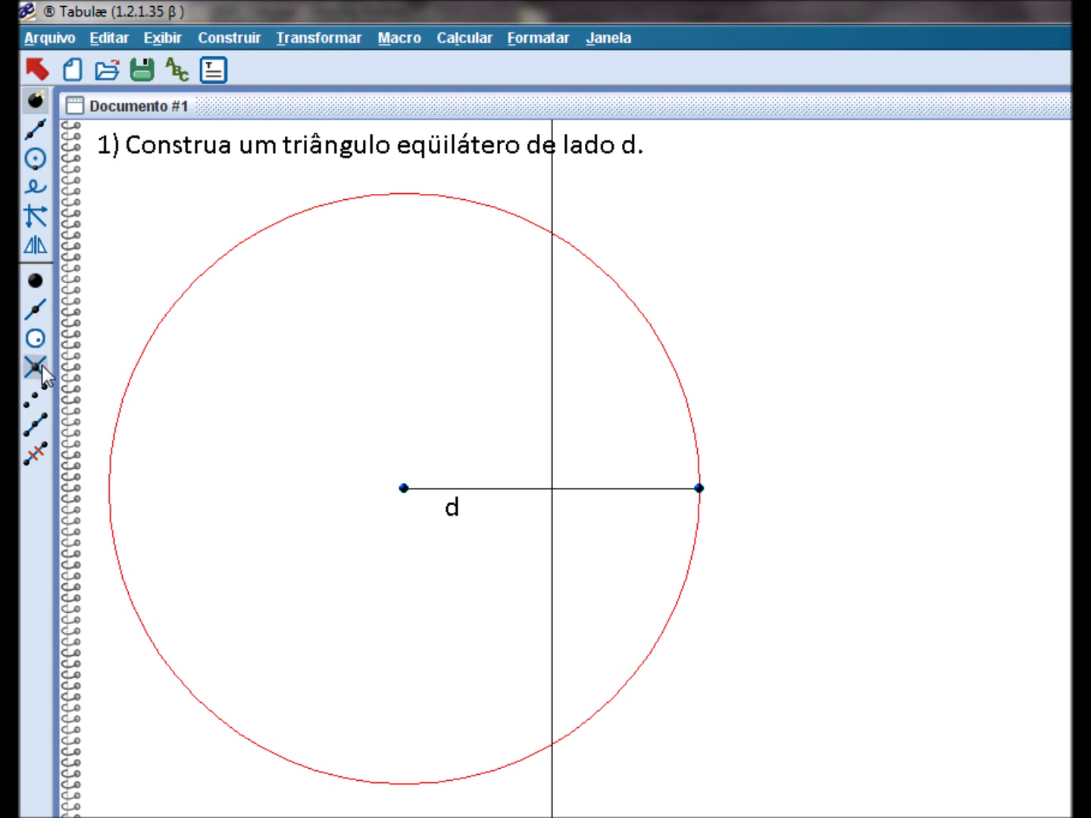
{"action": "left_click", "coordinate": [554, 233]}
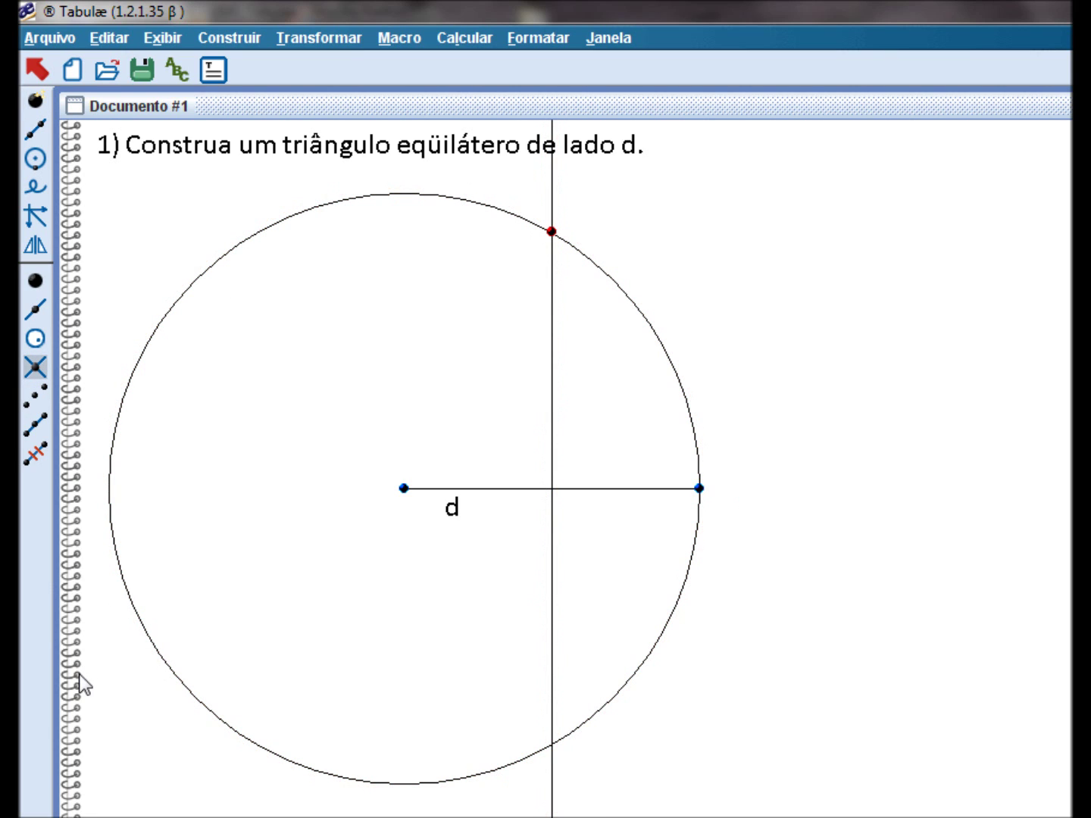
Draw segments from the upper intersection point to both endpoints of segment d to complete the triangle
{"action": "left_click", "coordinate": [36, 130]}
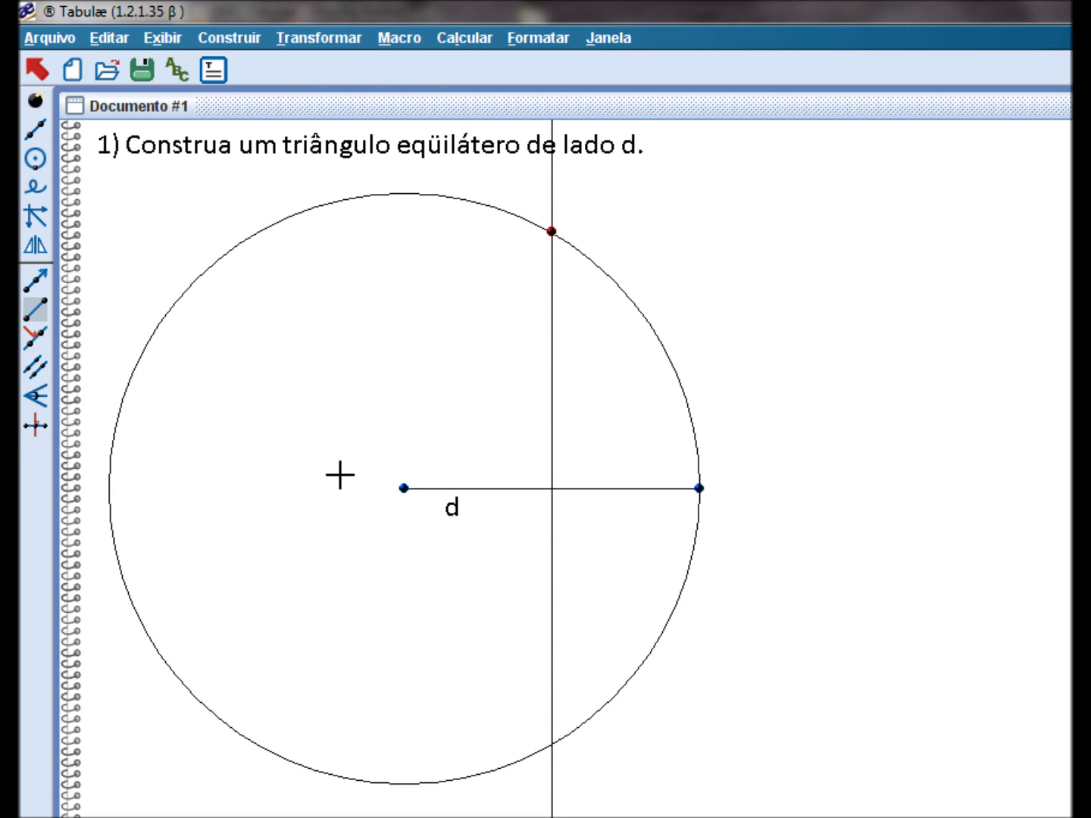
{"action": "left_click", "coordinate": [399, 489]}
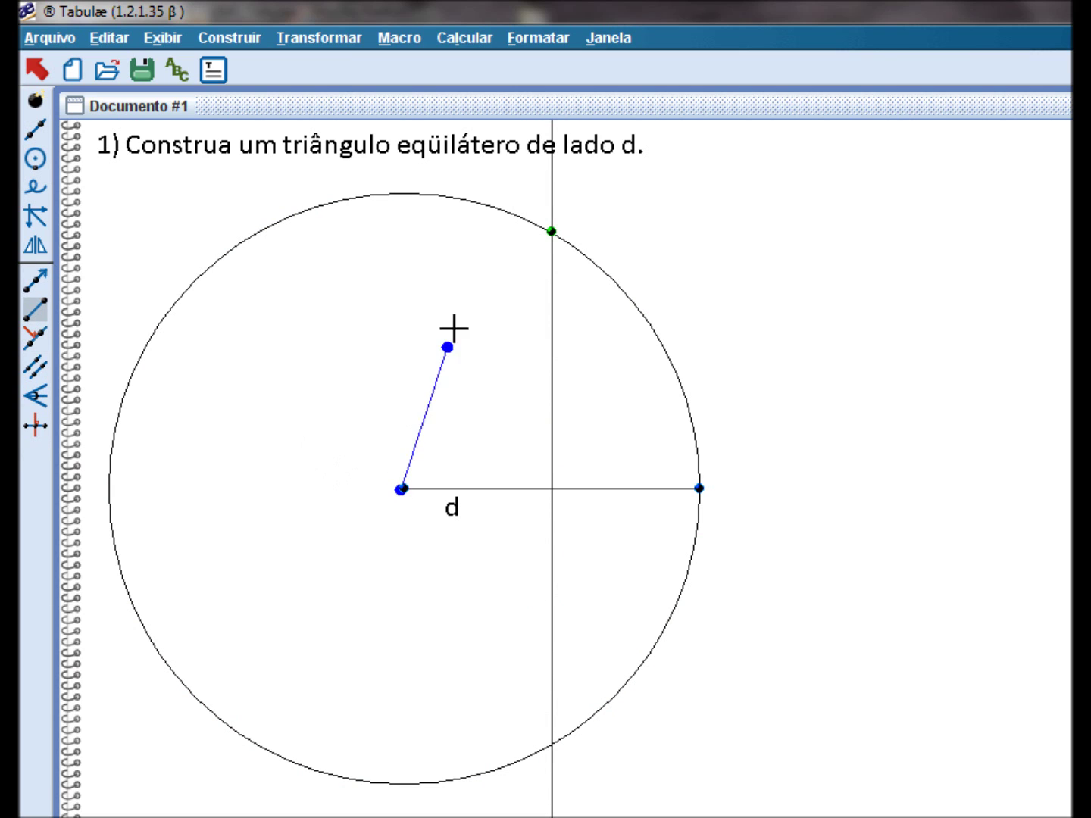
{"action": "left_click", "coordinate": [550, 230]}
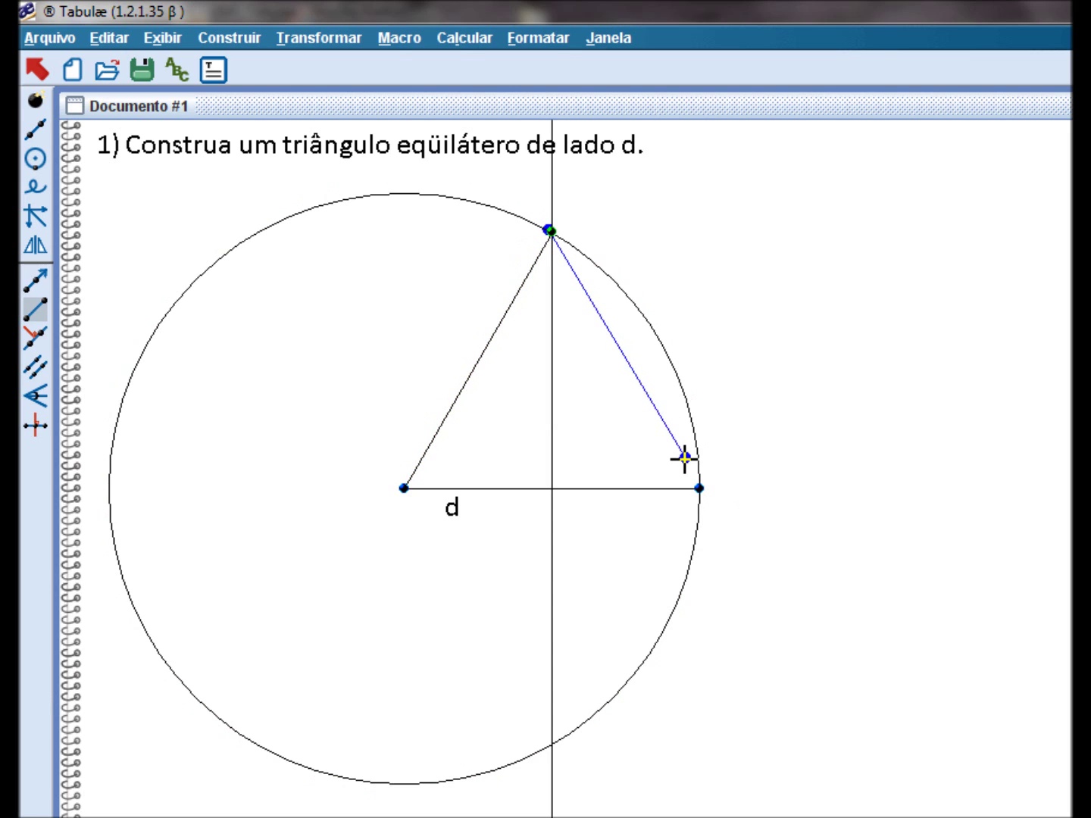
{"action": "left_click", "coordinate": [699, 488]}
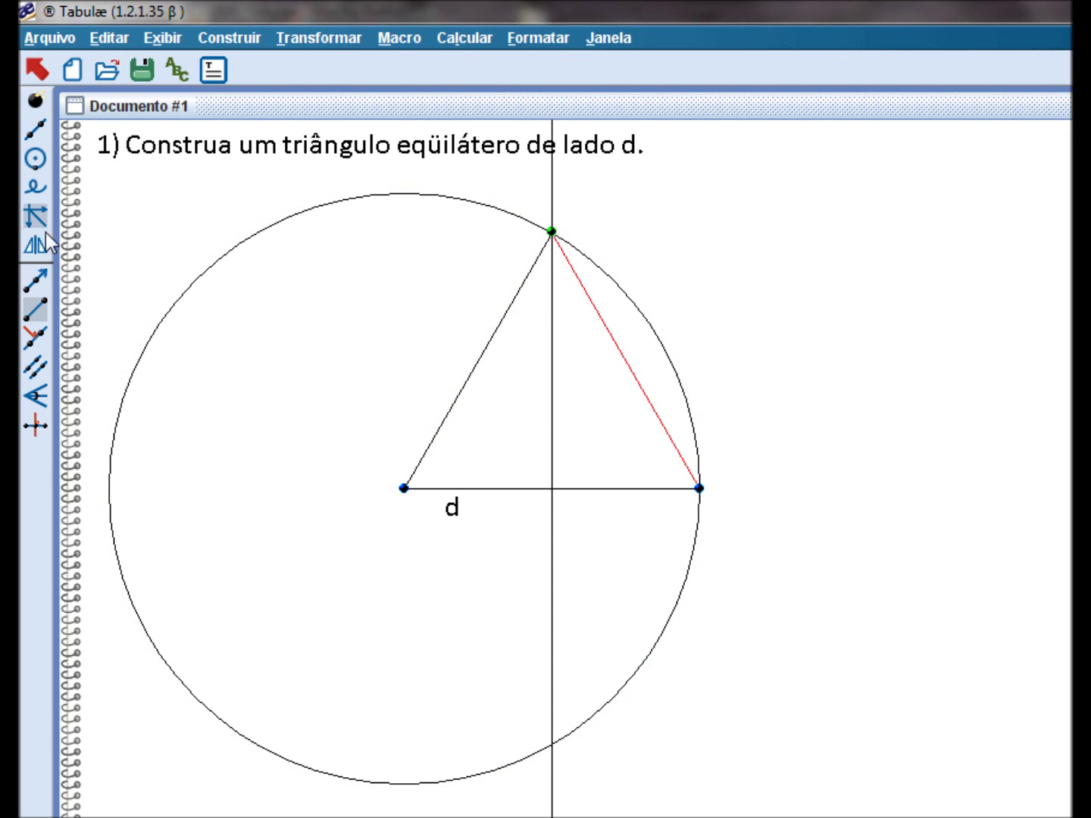
{"action": "left_click", "coordinate": [38, 76]}
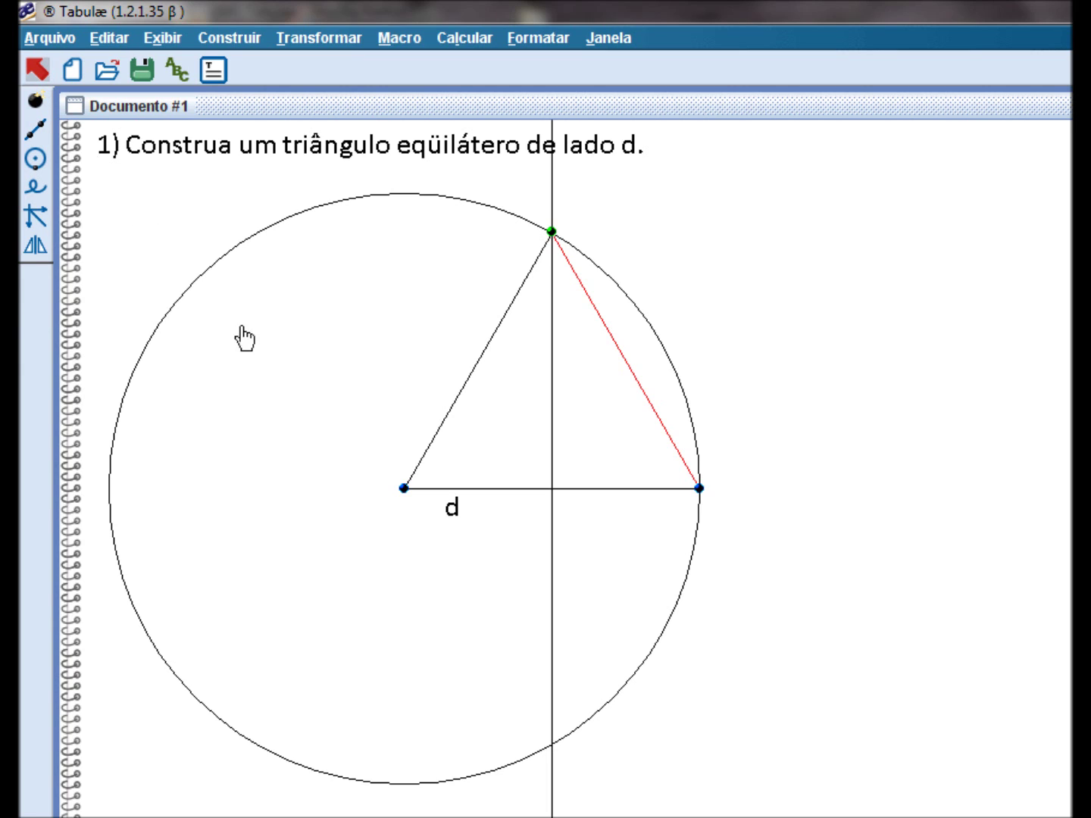
Move the label d near the middle of the base and shift the triangle's right vertex slightly to the left
{"action": "left_click_drag", "start_coordinate": [452, 508], "coordinate": [524, 525]}
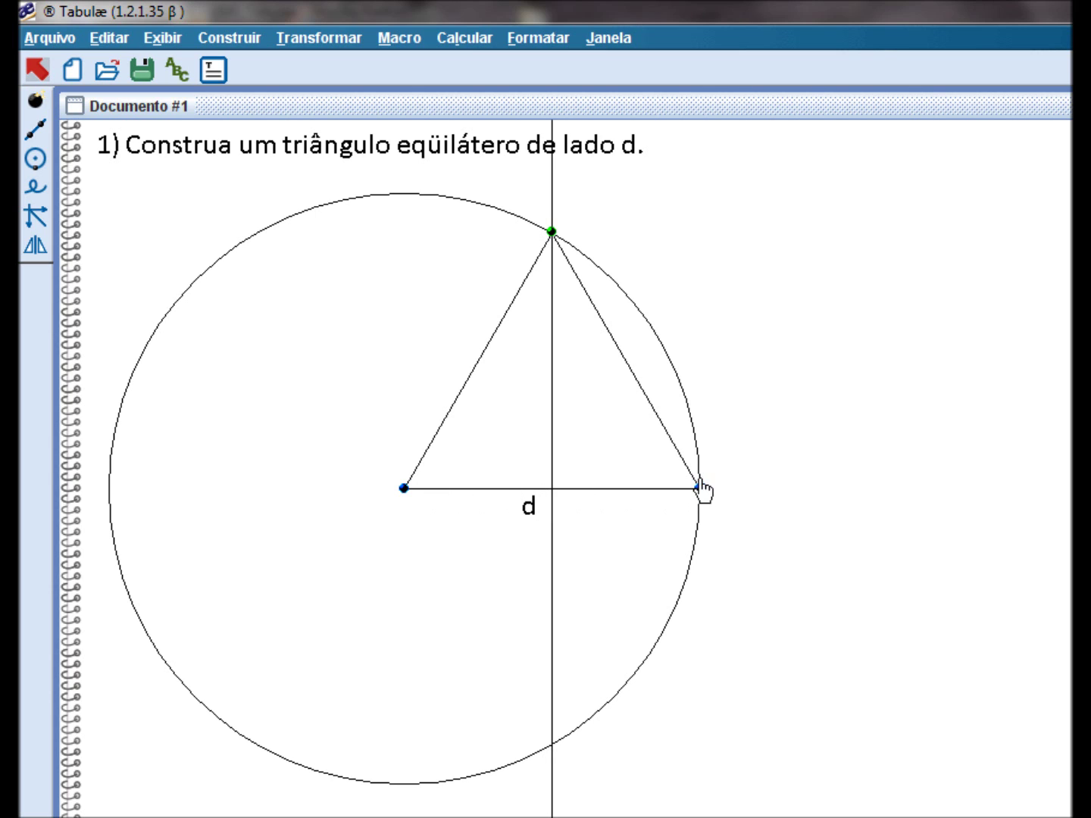
{"action": "mouse_move", "coordinate": [698, 490]}
{"action": "left_mouse_down"}
{"action": "mouse_move", "coordinate": [577, 491]}
{"action": "mouse_move", "coordinate": [767, 492]}
{"action": "mouse_move", "coordinate": [694, 490]}
{"action": "left_mouse_up"}
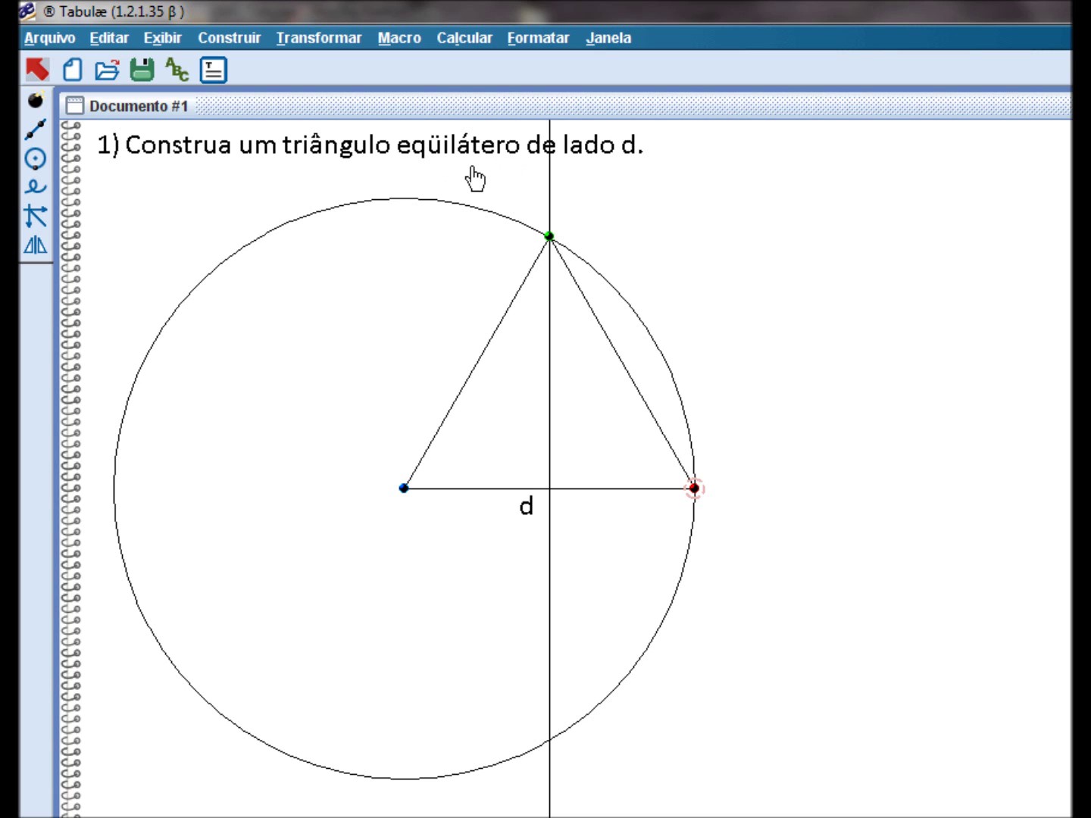
{"action": "left_click", "coordinate": [504, 158]}
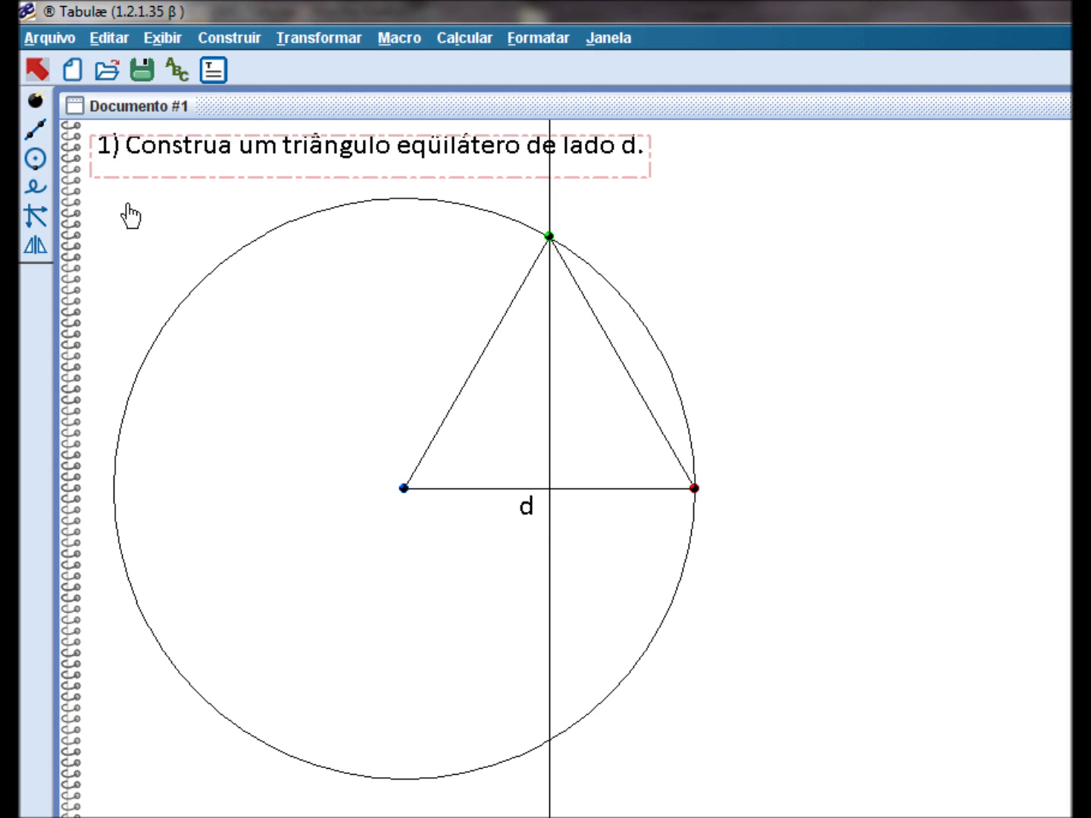
Construct the midpoint of the triangle's base, where the bisector crosses segment d
{"action": "left_click", "coordinate": [36, 130]}
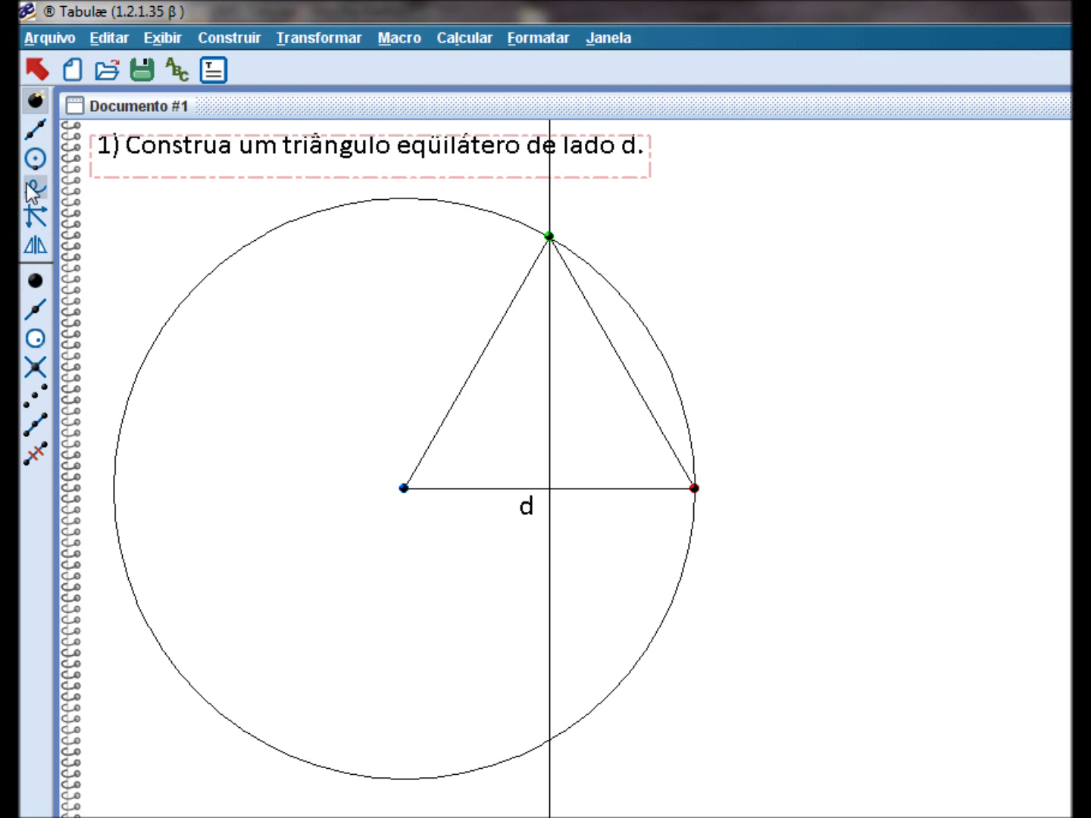
{"action": "left_click", "coordinate": [34, 425]}
{"action": "left_click", "coordinate": [470, 487]}
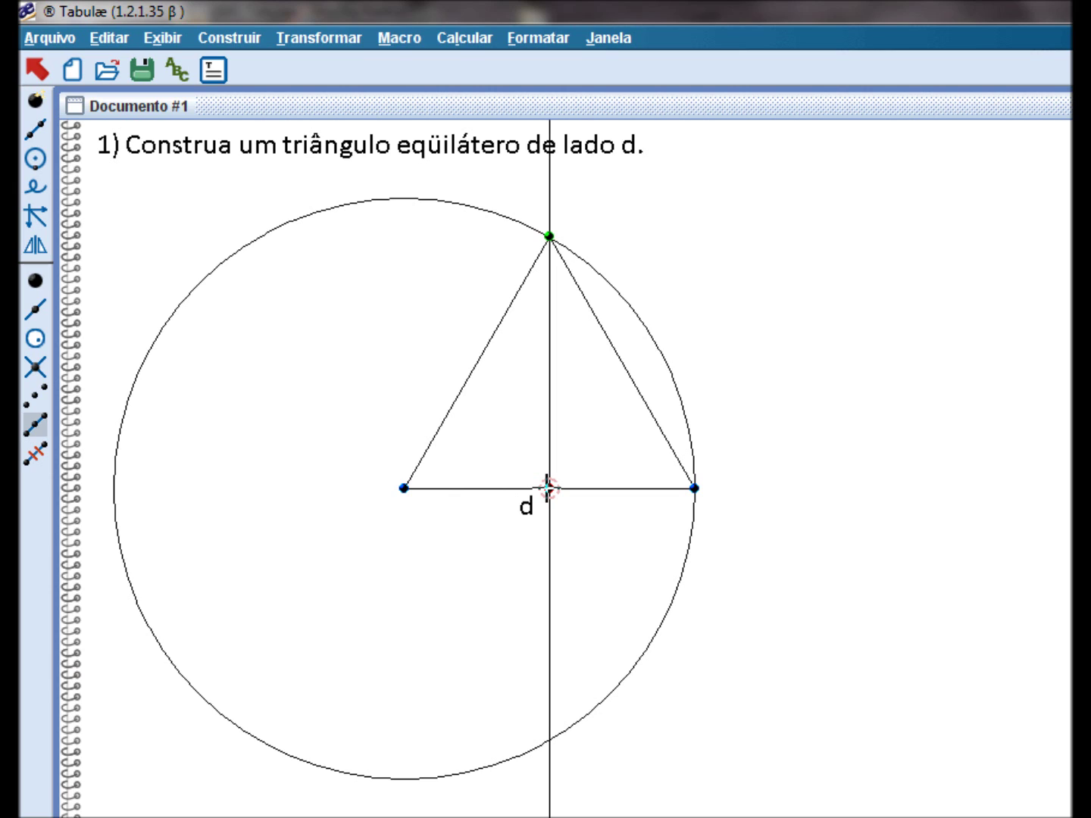
{"action": "left_click", "coordinate": [549, 488]}
{"action": "left_click", "coordinate": [36, 70]}
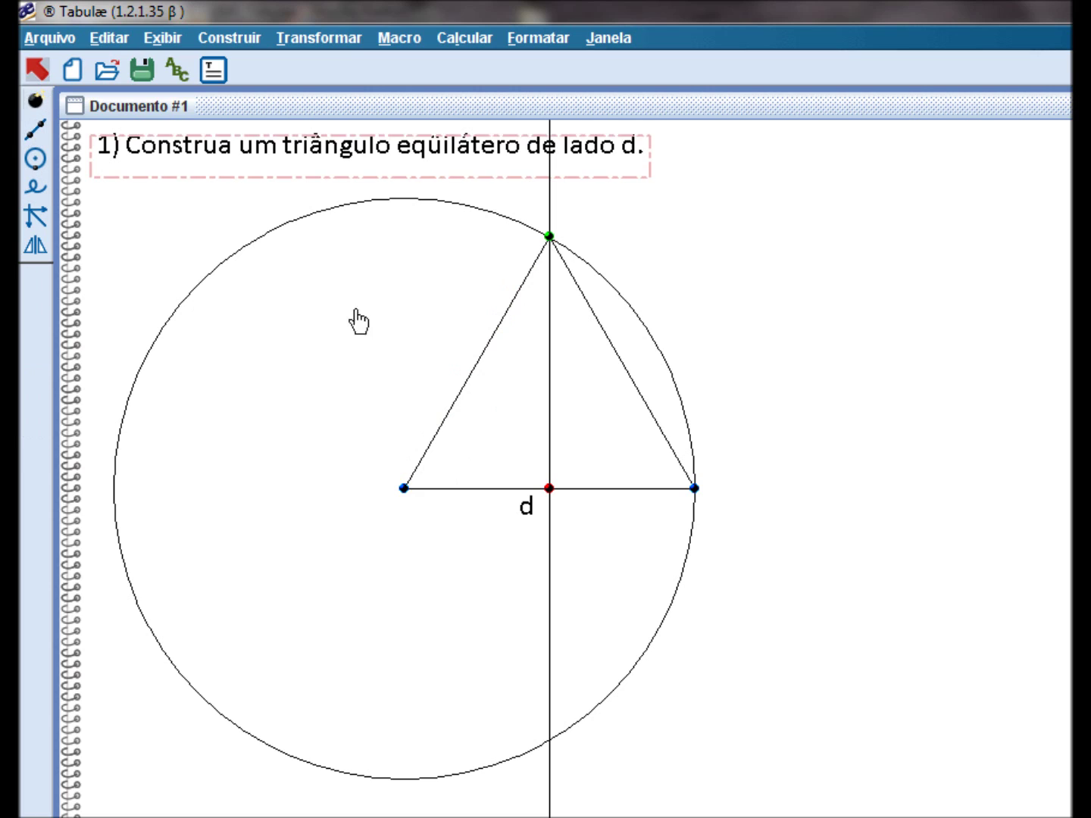
Measure the length of the triangle's base and place the measurement to the upper right of the circle
{"action": "left_click", "coordinate": [519, 493]}
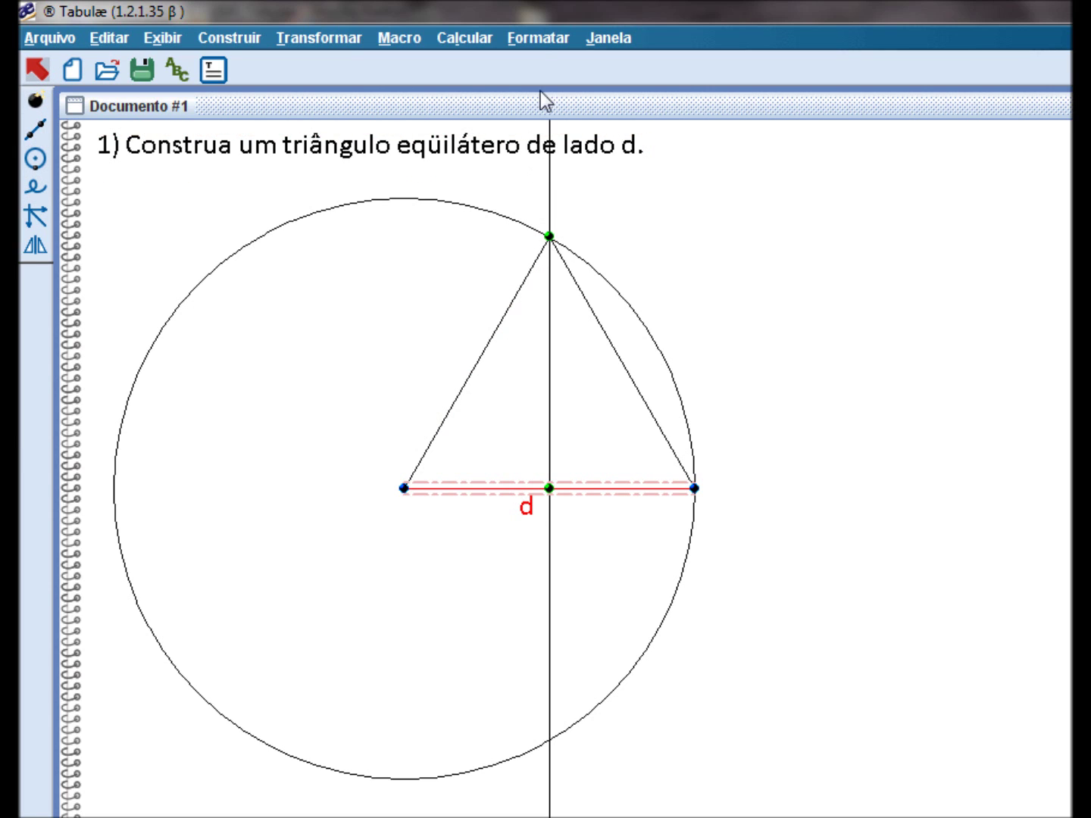
{"action": "left_click", "coordinate": [473, 36]}
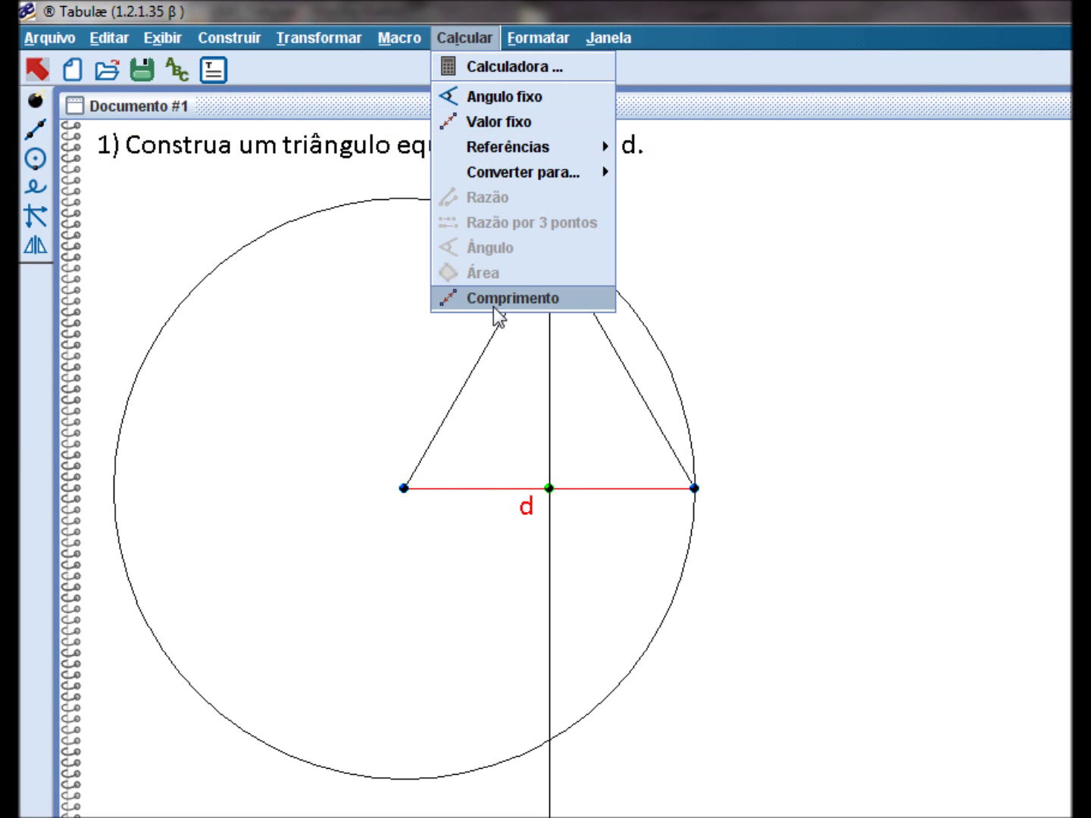
{"action": "left_click", "coordinate": [496, 297]}
{"action": "mouse_move", "coordinate": [277, 243]}
{"action": "left_mouse_down"}
{"action": "mouse_move", "coordinate": [774, 243]}
{"action": "mouse_move", "coordinate": [295, 243]}
{"action": "left_mouse_up"}
{"action": "left_click_drag", "start_coordinate": [214, 241], "coordinate": [784, 201]}
Measure the lengths of the triangle's left and right sides
{"action": "left_click", "coordinate": [503, 345]}
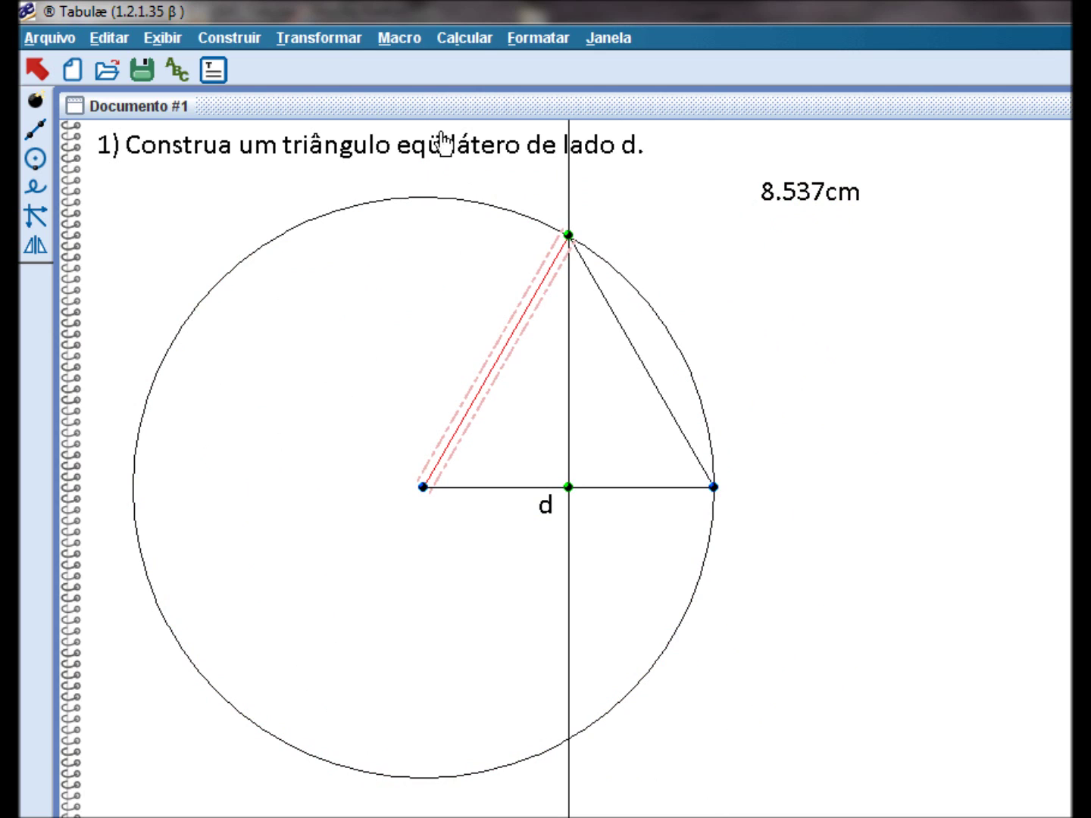
{"action": "left_click", "coordinate": [482, 40]}
{"action": "left_click", "coordinate": [487, 298]}
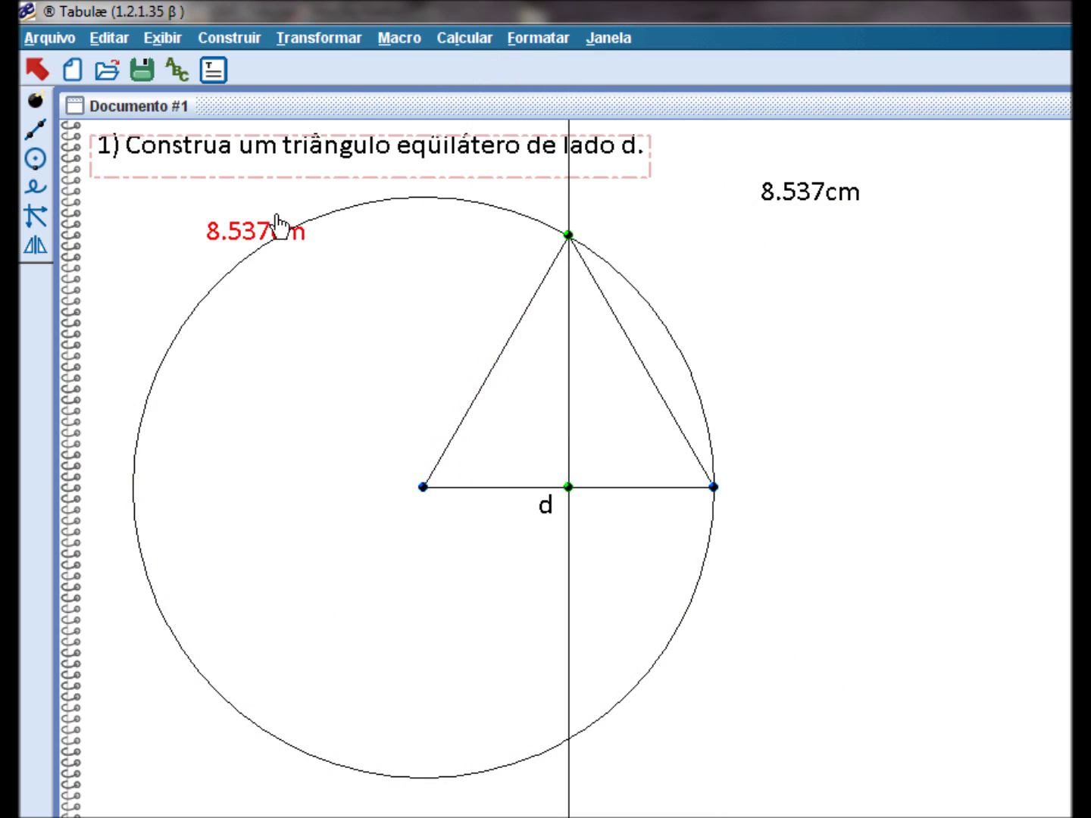
{"action": "left_click", "coordinate": [466, 38]}
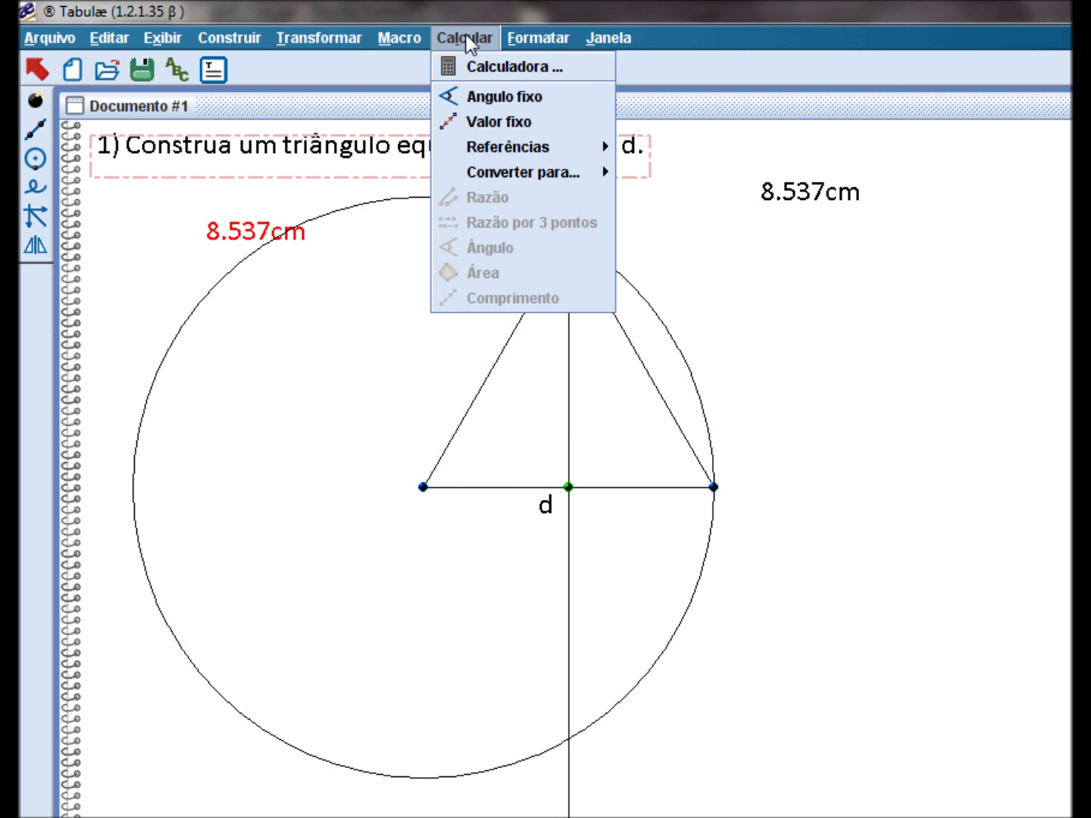
{"action": "left_click", "coordinate": [645, 373]}
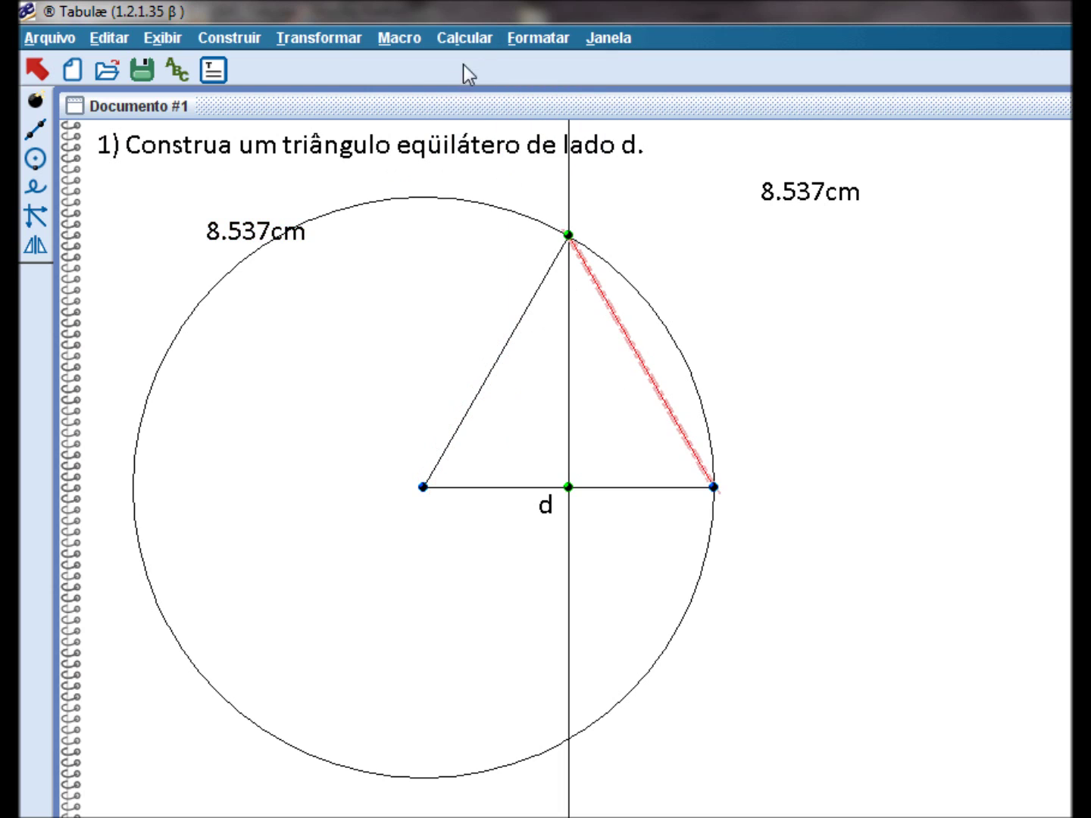
{"action": "left_click", "coordinate": [474, 38]}
{"action": "left_click", "coordinate": [474, 297]}
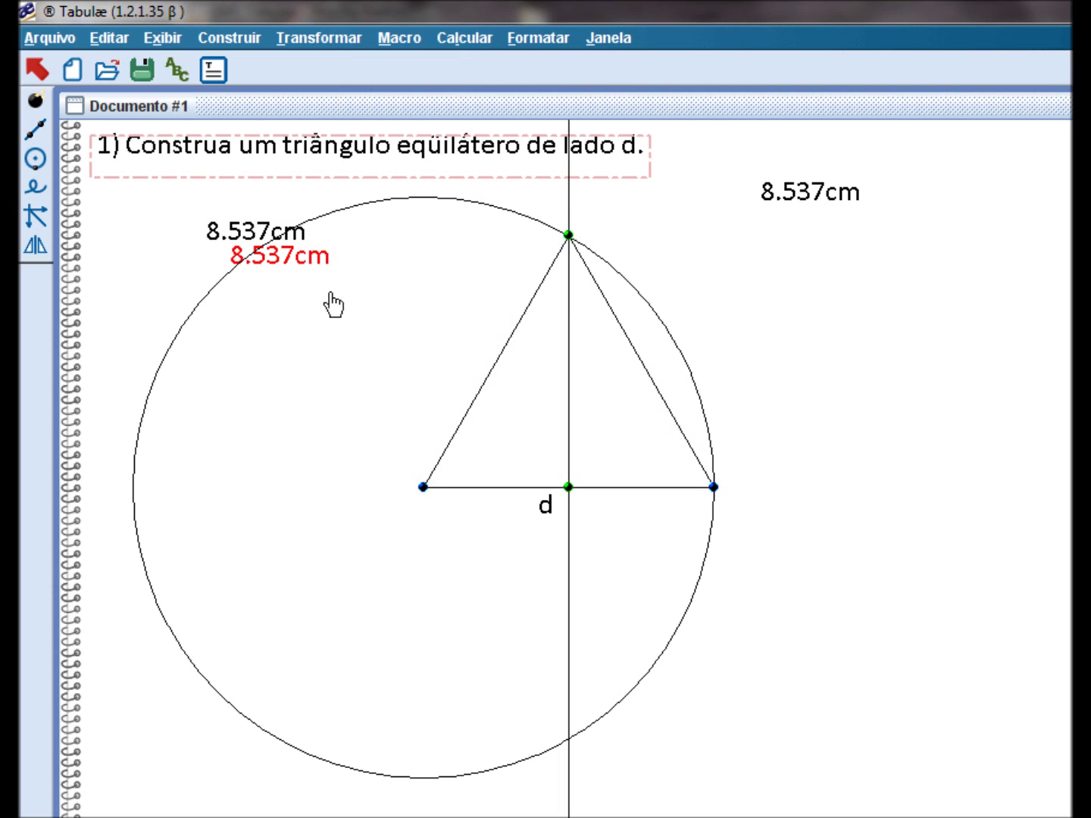
Place the two side measurements below the base measurement and move the triangle's right vertex left to shorten segment d
{"action": "left_click", "coordinate": [290, 264]}
{"action": "left_click_drag", "start_coordinate": [288, 269], "coordinate": [837, 282]}
{"action": "left_click", "coordinate": [223, 242]}
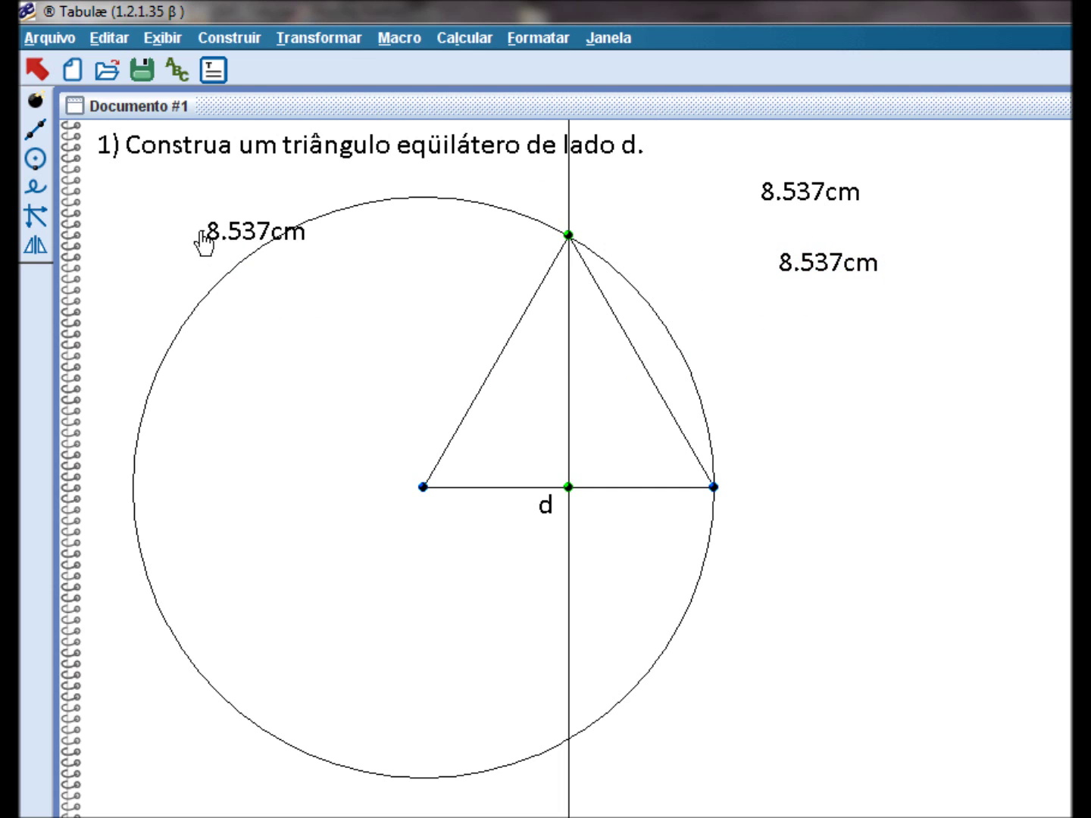
{"action": "left_click_drag", "start_coordinate": [236, 243], "coordinate": [809, 341]}
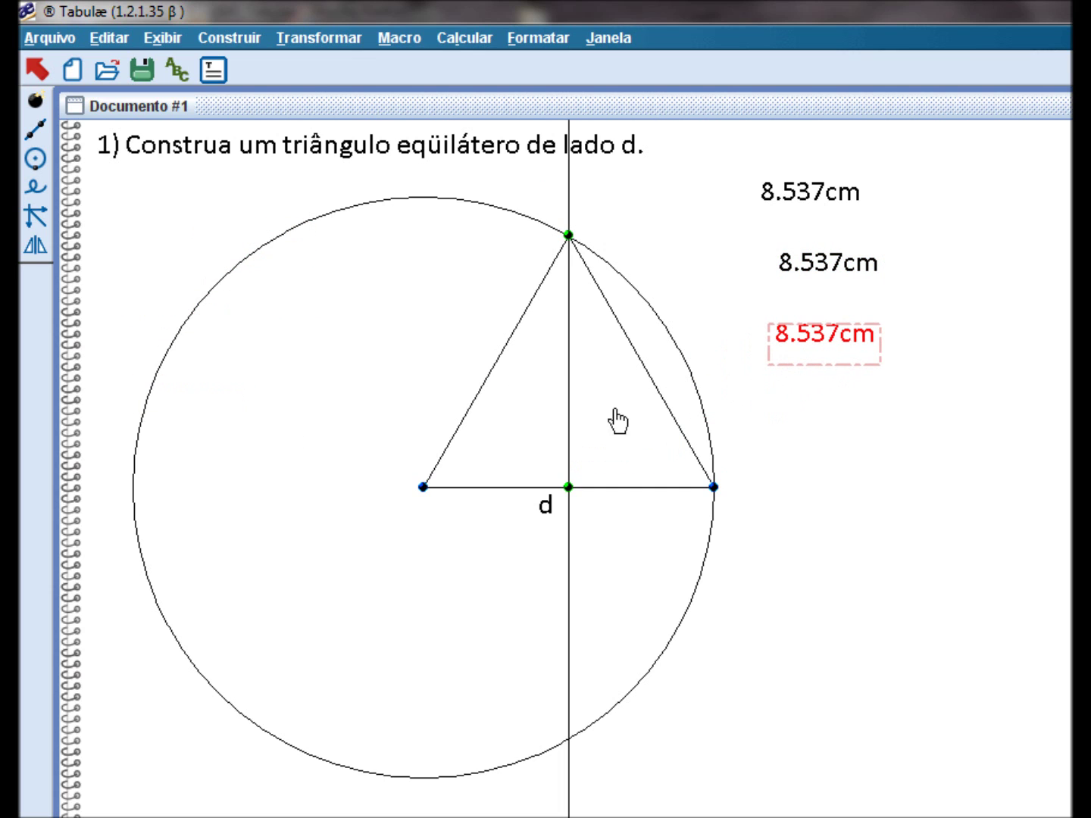
{"action": "left_click_drag", "start_coordinate": [714, 487], "coordinate": [673, 491]}
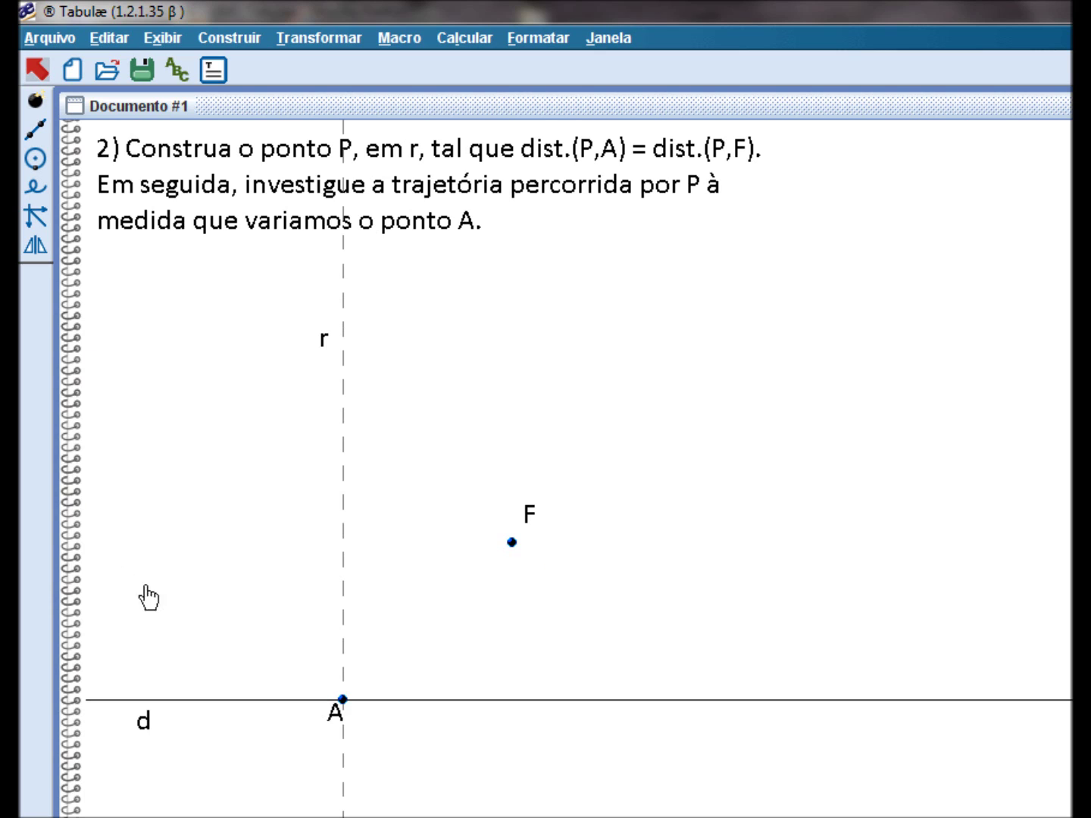
Shift line d slightly downward in the second exercise's figure and deselect it
{"action": "left_click", "coordinate": [129, 700]}
{"action": "mouse_move", "coordinate": [128, 711]}
{"action": "left_mouse_down"}
{"action": "mouse_move", "coordinate": [129, 621]}
{"action": "mouse_move", "coordinate": [131, 713]}
{"action": "left_mouse_up"}
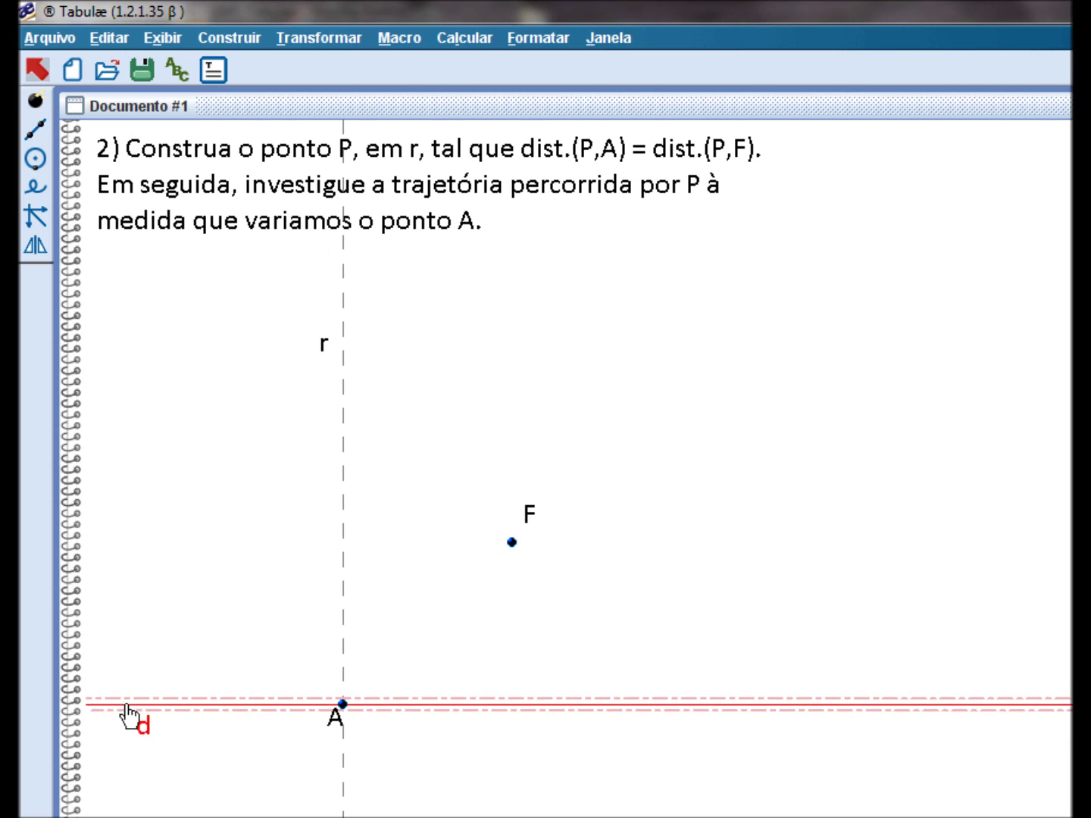
{"action": "left_click", "coordinate": [198, 782]}
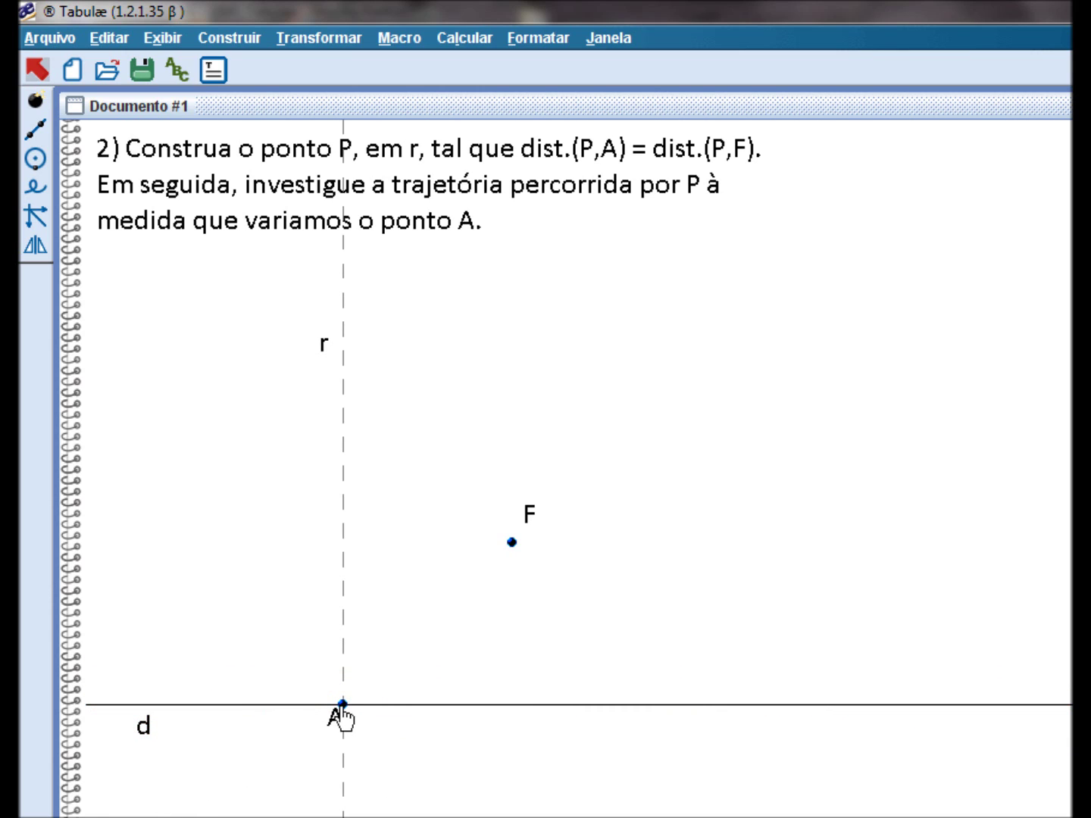
Move point A leftward along line d, carrying line r with it, and bring it back slightly to the right
{"action": "left_click_drag", "start_coordinate": [343, 716], "coordinate": [283, 757]}
{"action": "left_click_drag", "start_coordinate": [344, 712], "coordinate": [290, 706]}
{"action": "left_click", "coordinate": [290, 706]}
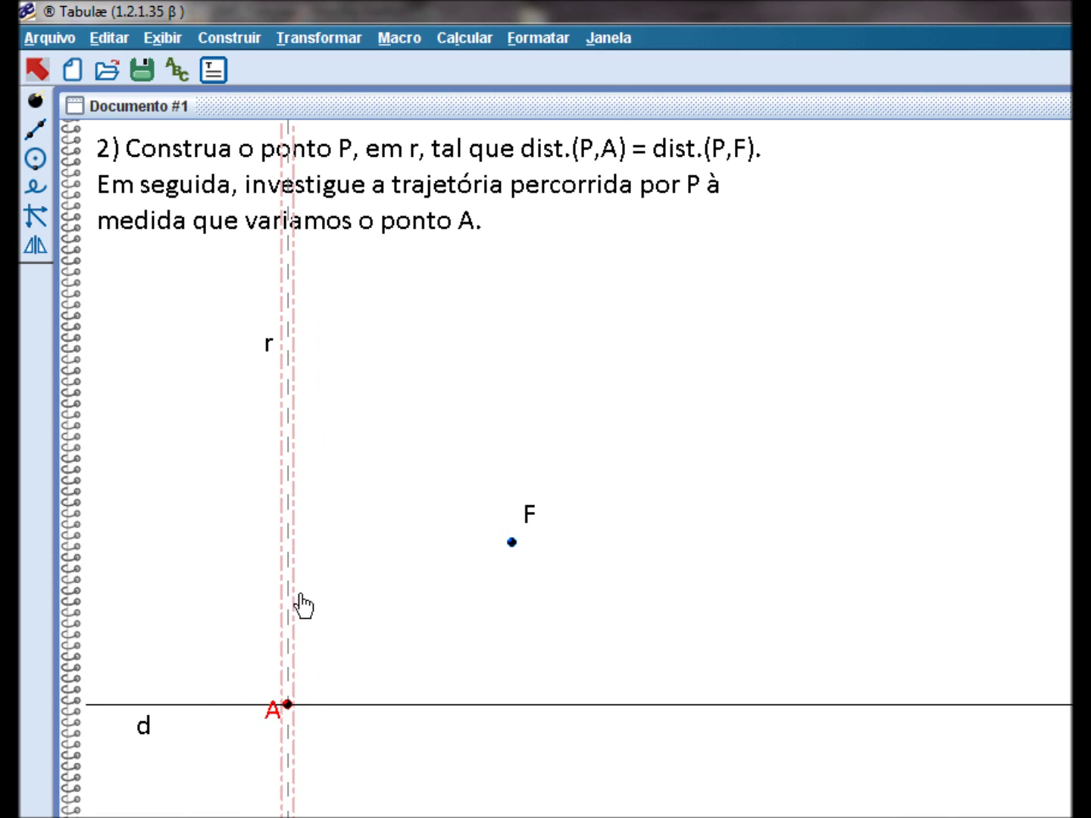
{"action": "left_click", "coordinate": [288, 708]}
{"action": "left_click_drag", "start_coordinate": [290, 708], "coordinate": [298, 706]}
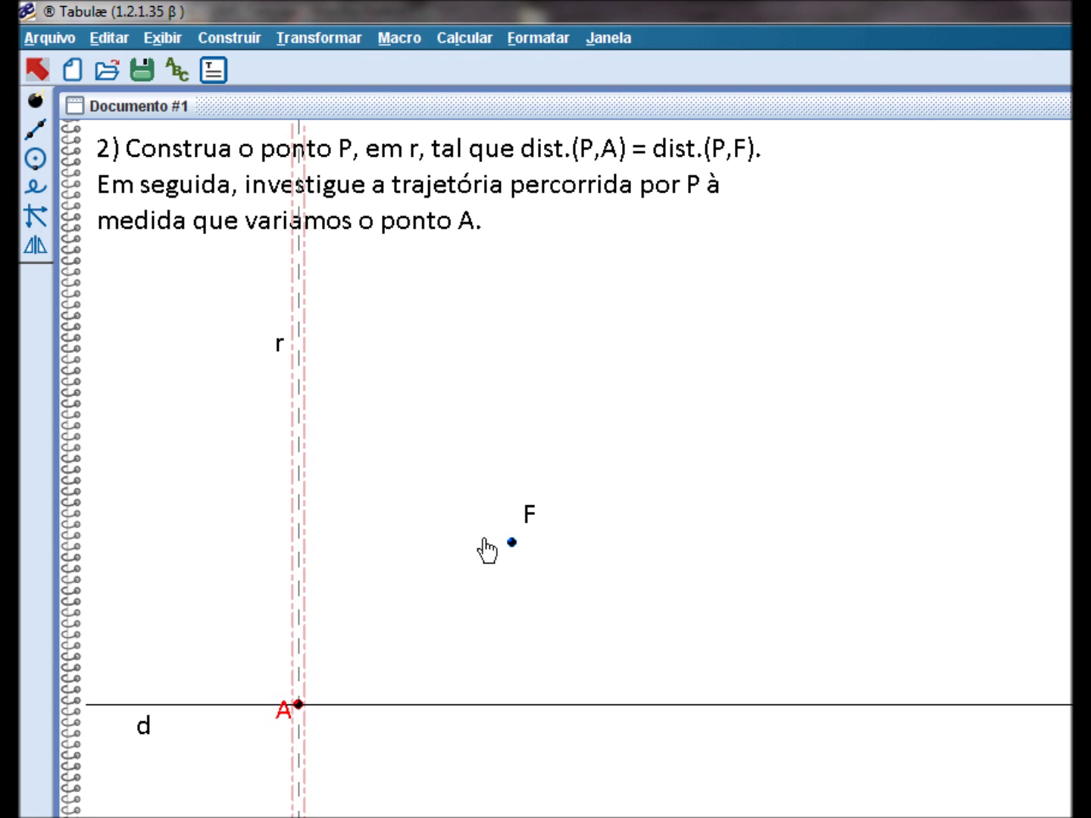
Draw segment AF and construct its perpendicular bisector
{"action": "left_click", "coordinate": [35, 129]}
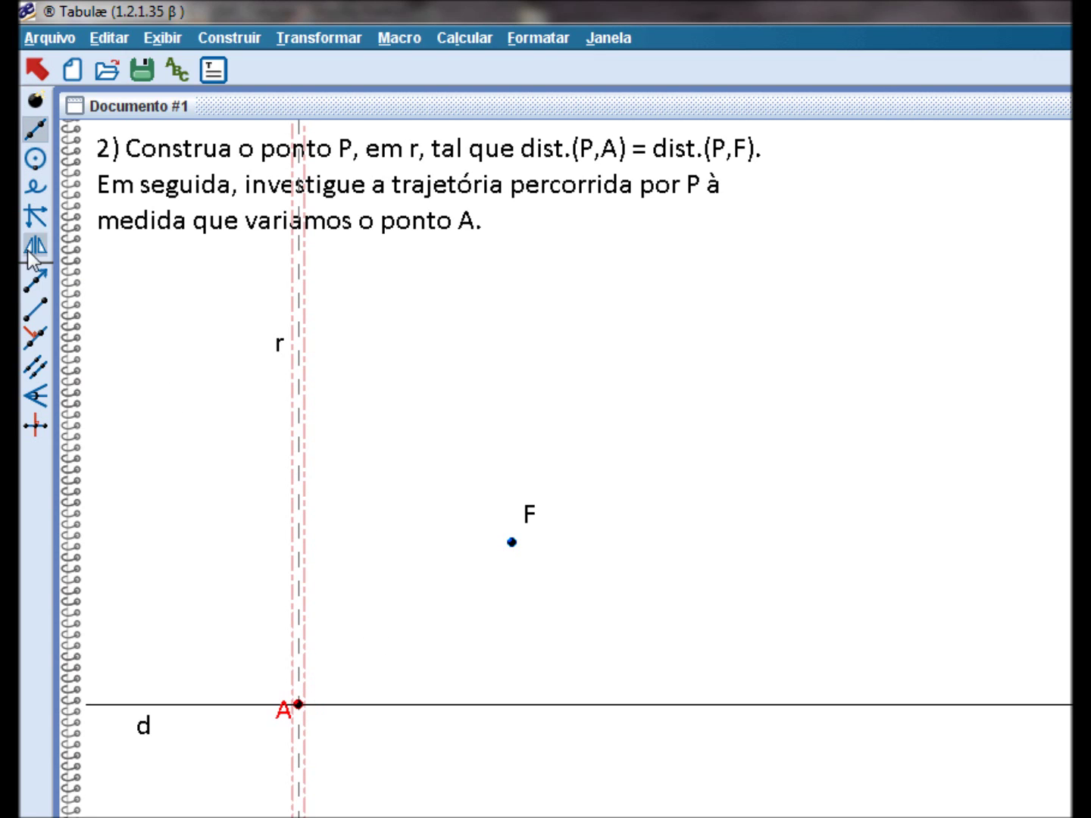
{"action": "left_click", "coordinate": [35, 311]}
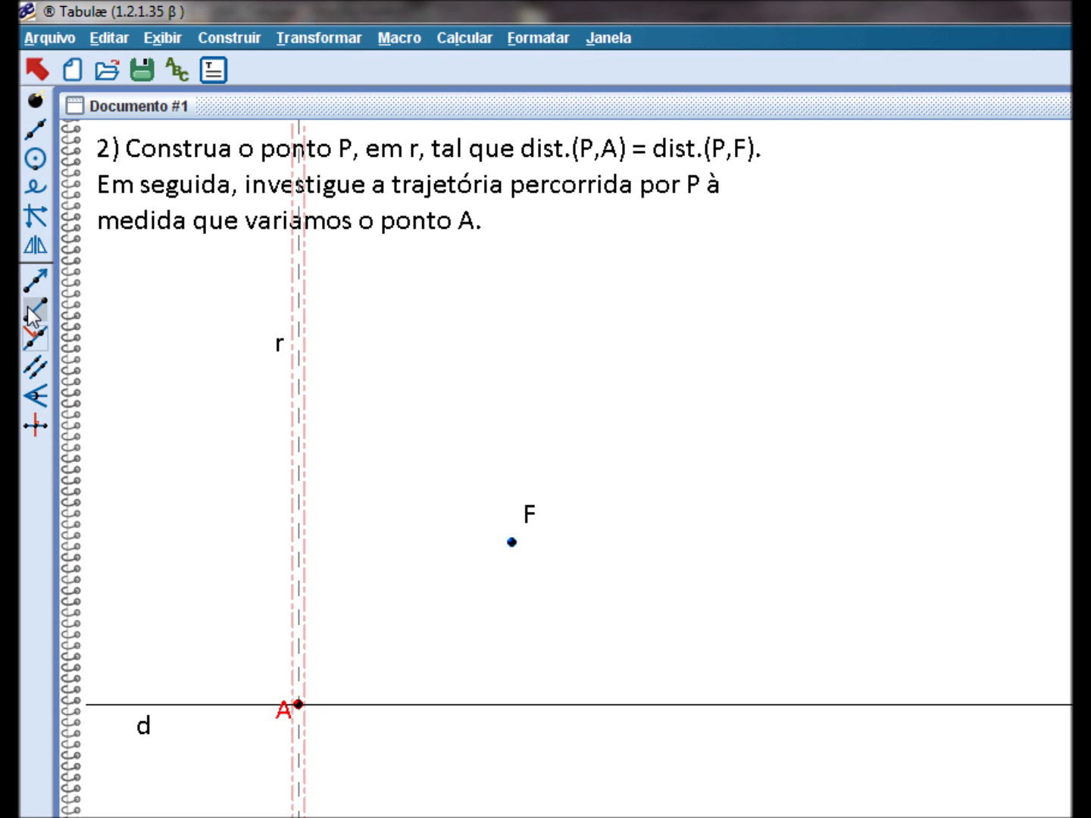
{"action": "left_click", "coordinate": [297, 703]}
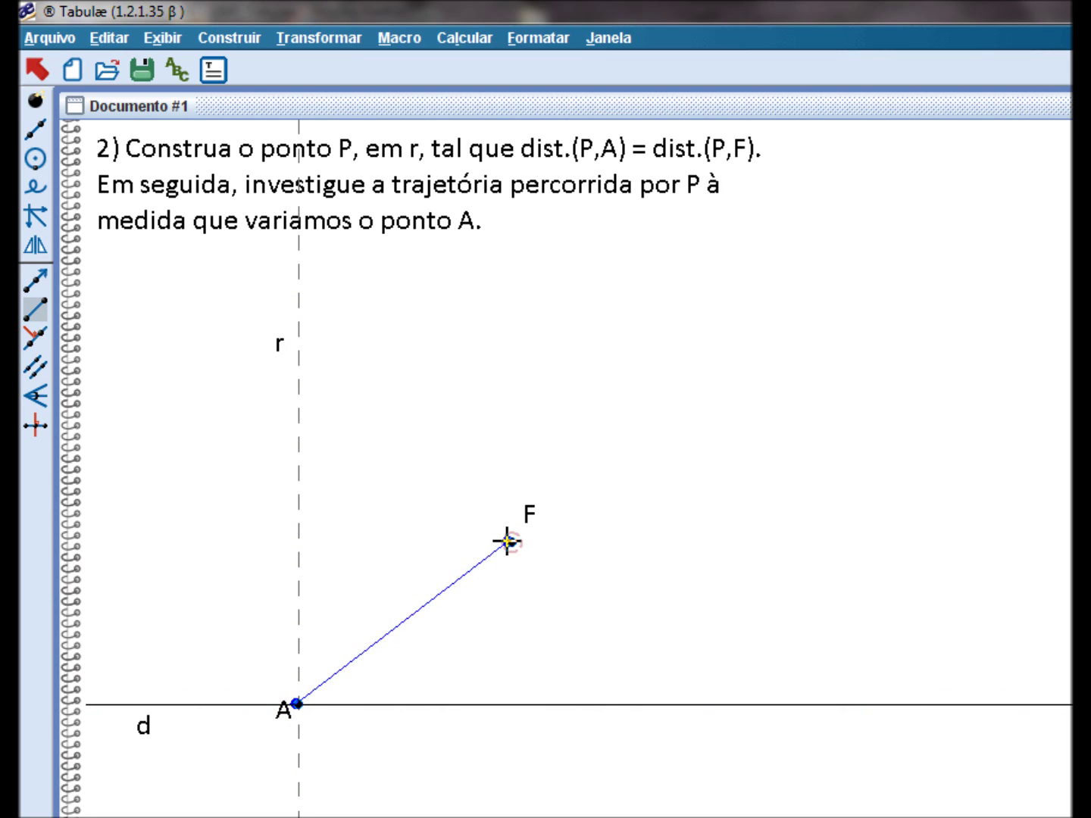
{"action": "left_click", "coordinate": [509, 540]}
{"action": "left_click", "coordinate": [37, 433]}
{"action": "left_click", "coordinate": [395, 617]}
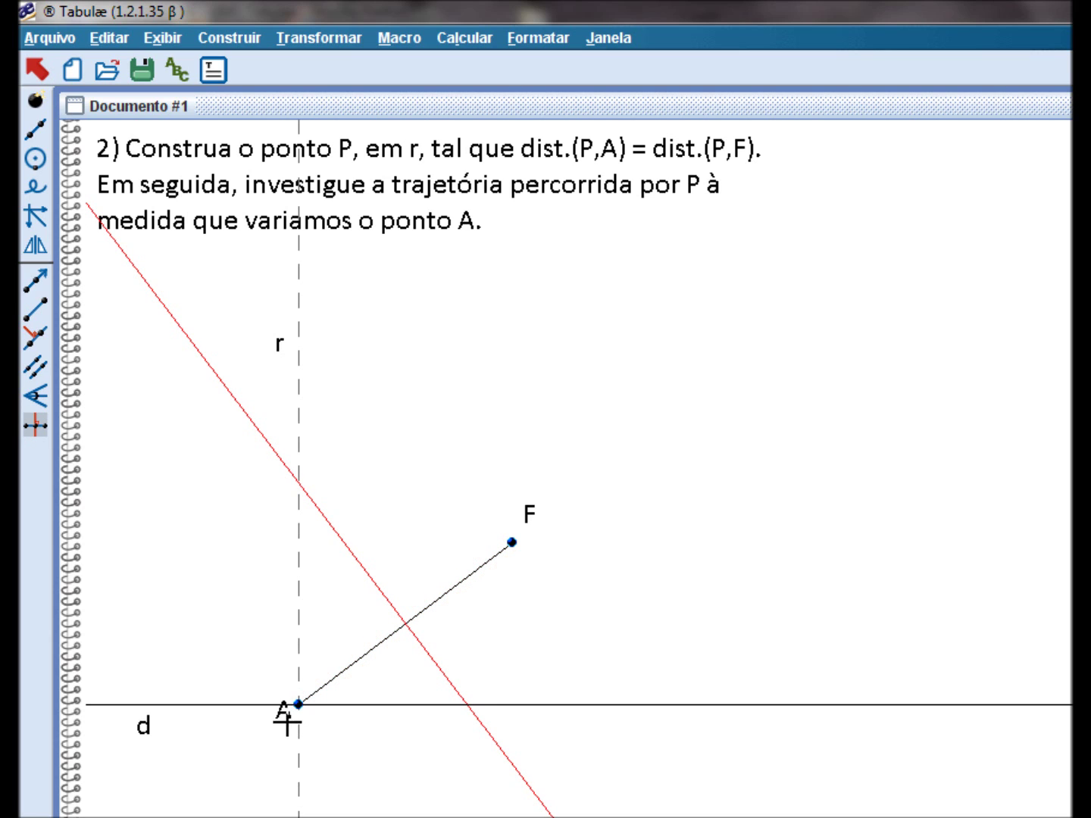
Mark the intersection of line r and the perpendicular bisector of AF, and name it P
{"action": "left_click", "coordinate": [36, 99]}
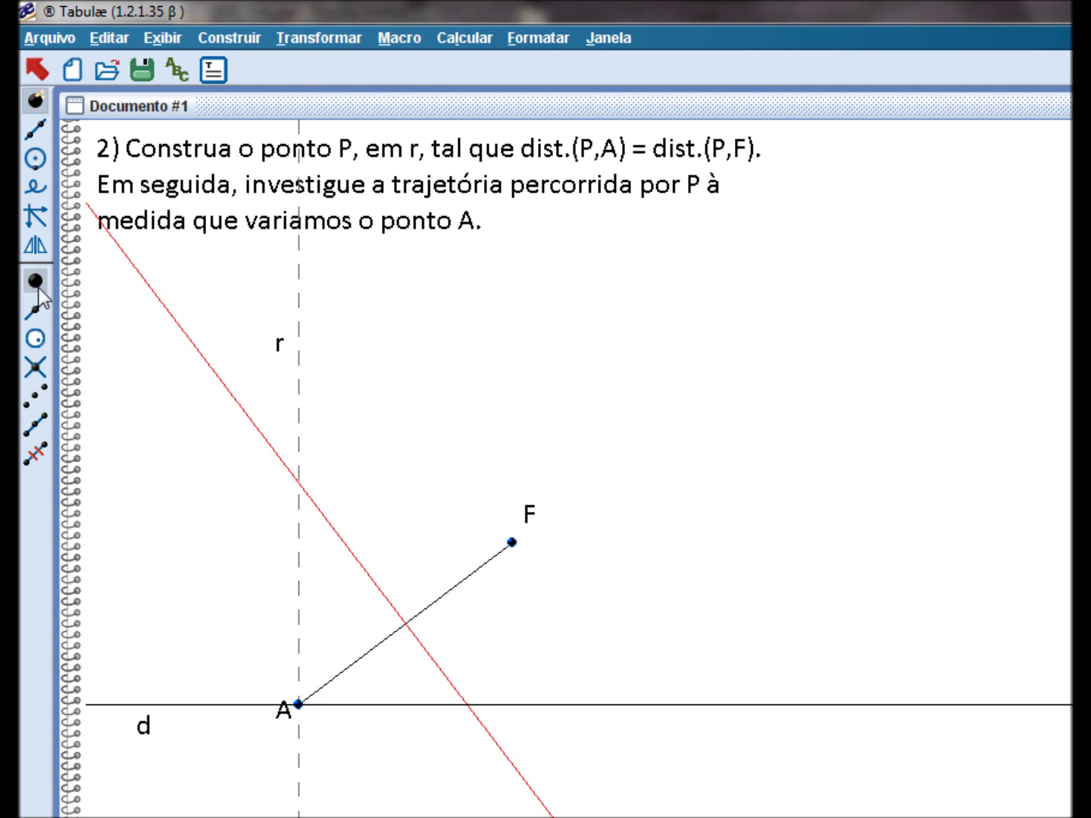
{"action": "left_click", "coordinate": [36, 369]}
{"action": "left_click", "coordinate": [298, 482]}
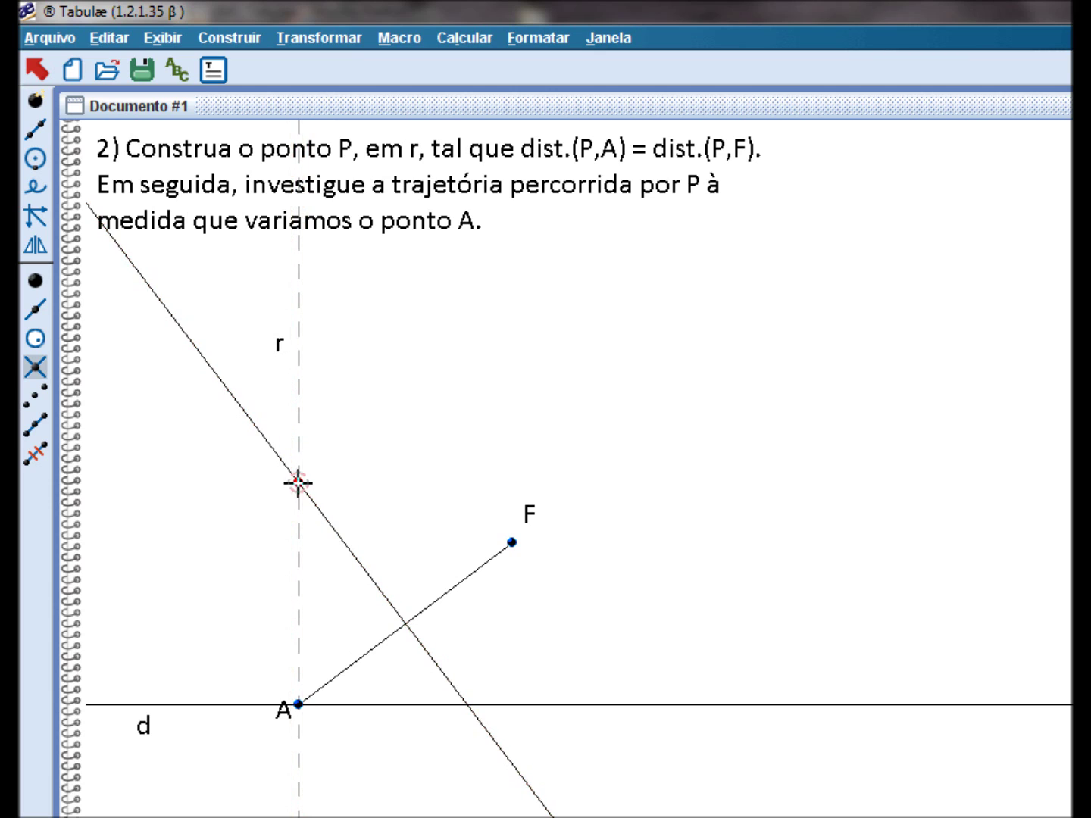
{"action": "left_click", "coordinate": [175, 73]}
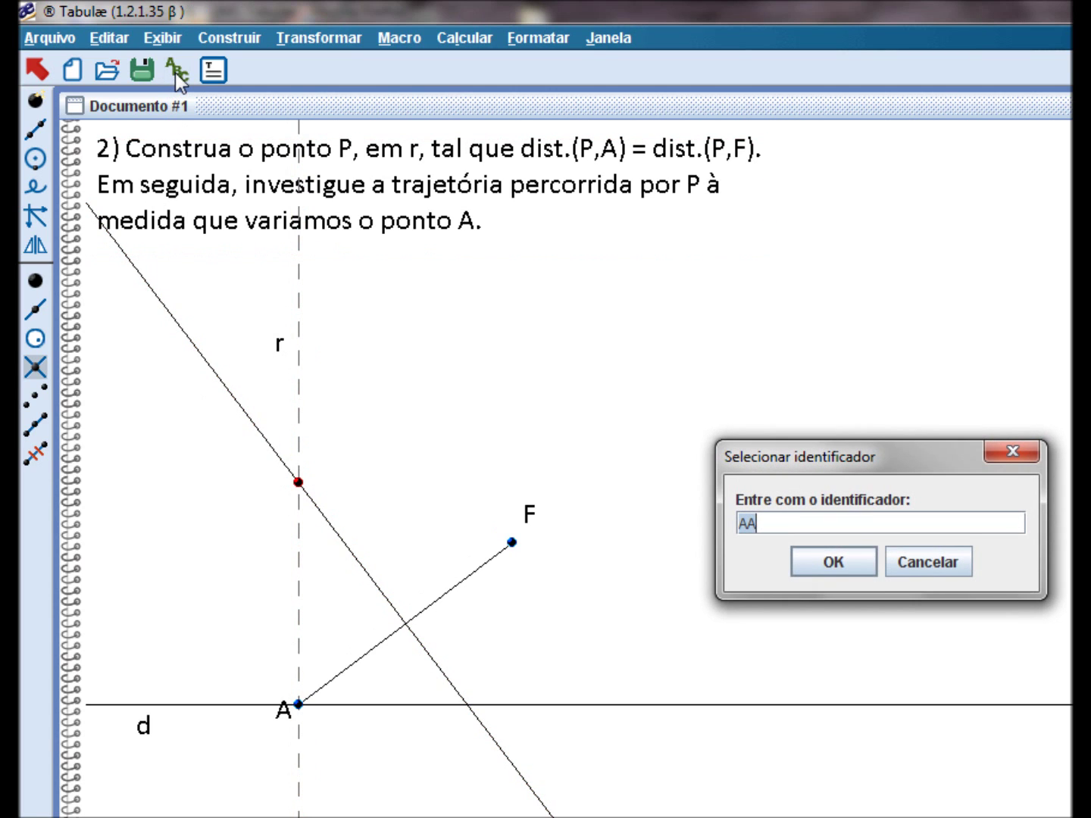
{"action": "type", "text": "P"}
{"action": "key", "text": "Return"}
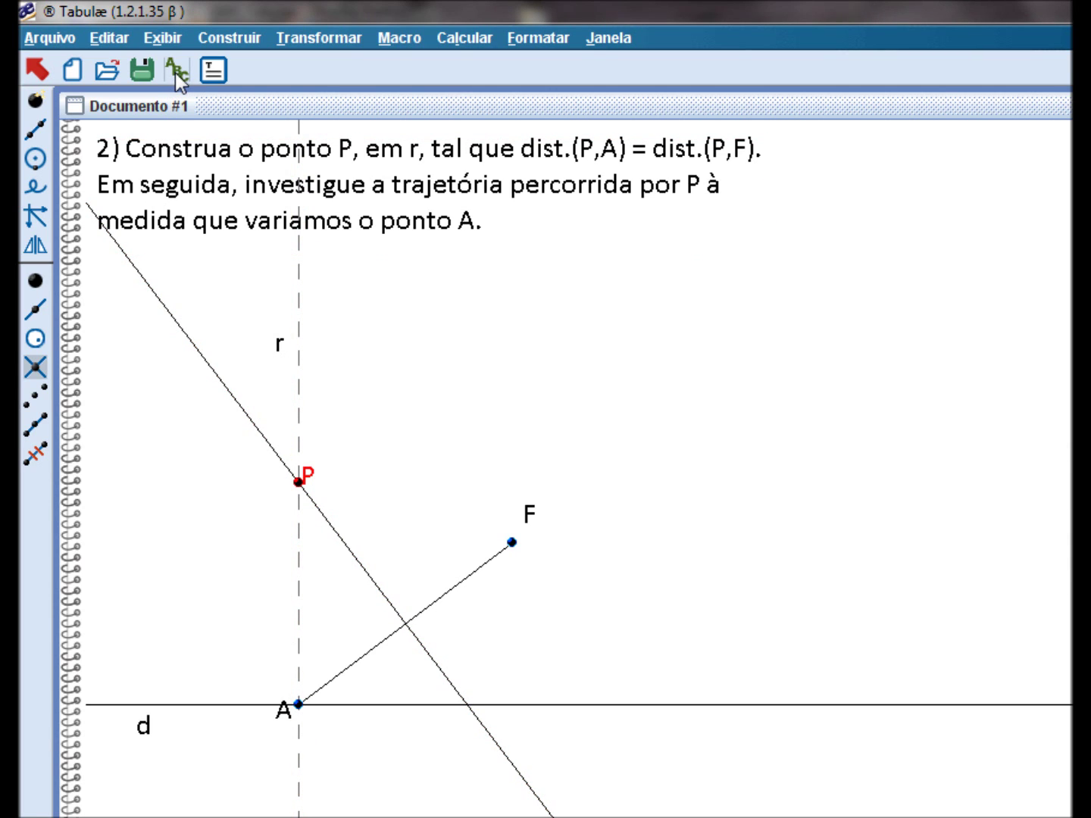
Place the label P on the left side of its point and clear the selection
{"action": "left_click", "coordinate": [31, 70]}
{"action": "left_click_drag", "start_coordinate": [307, 478], "coordinate": [265, 540]}
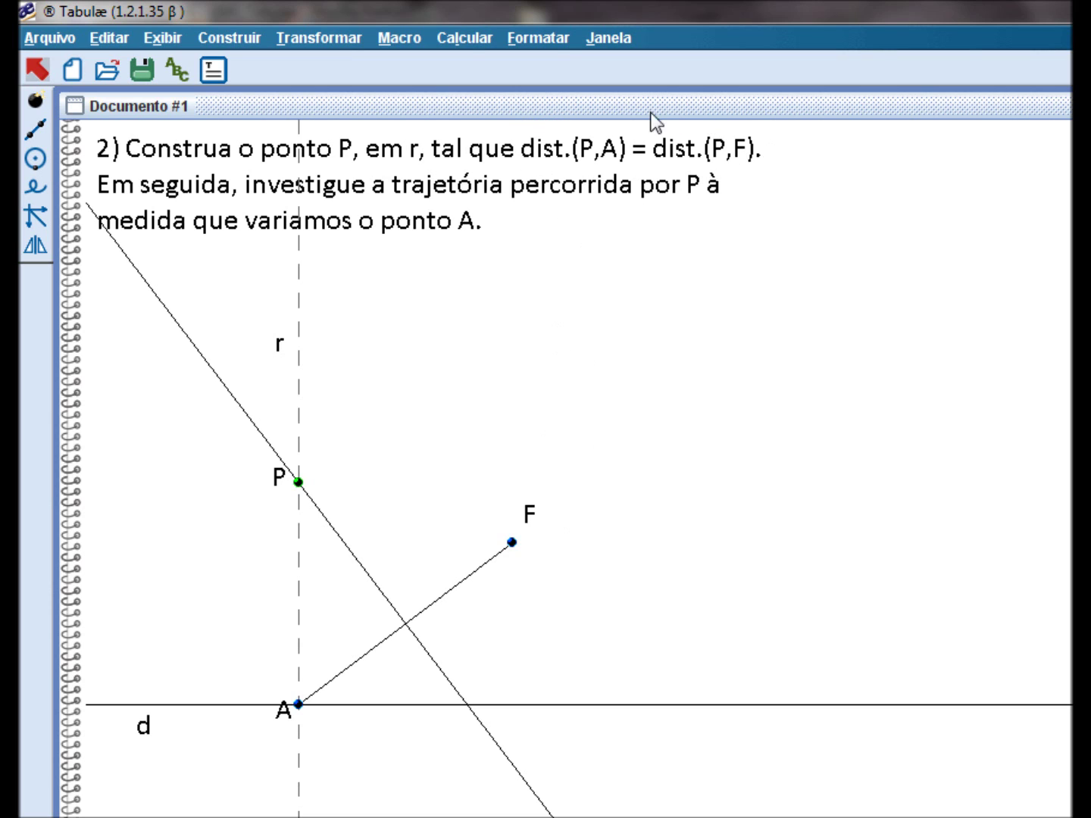
{"action": "left_click", "coordinate": [250, 432]}
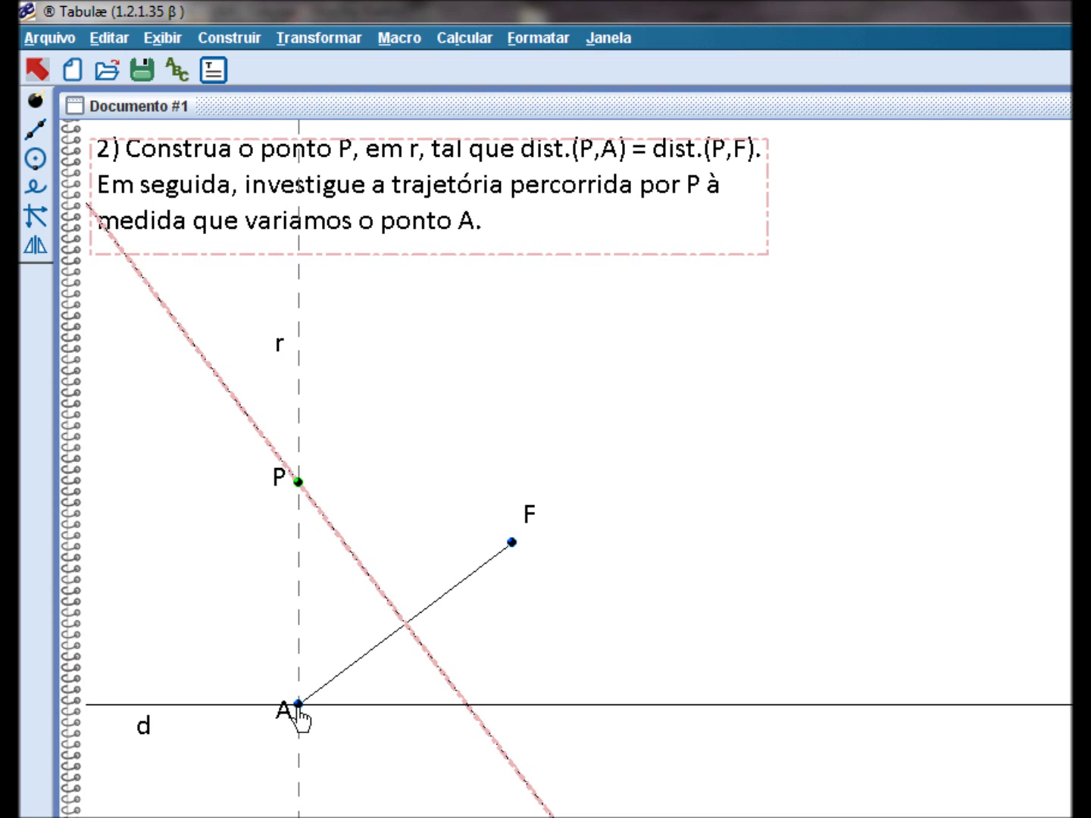
Move A back and forth along line d with F at several positions to explore P's trajectory, finishing with F closer to line d
{"action": "left_click_drag", "start_coordinate": [298, 705], "coordinate": [371, 774]}
{"action": "left_click_drag", "start_coordinate": [513, 550], "coordinate": [432, 614]}
{"action": "left_click_drag", "start_coordinate": [362, 712], "coordinate": [706, 712]}
{"action": "left_click_drag", "start_coordinate": [705, 650], "coordinate": [299, 784]}
{"action": "left_click_drag", "start_coordinate": [431, 610], "coordinate": [440, 441]}
{"action": "left_click_drag", "start_coordinate": [297, 709], "coordinate": [269, 765]}
{"action": "left_click_drag", "start_coordinate": [440, 442], "coordinate": [376, 579]}
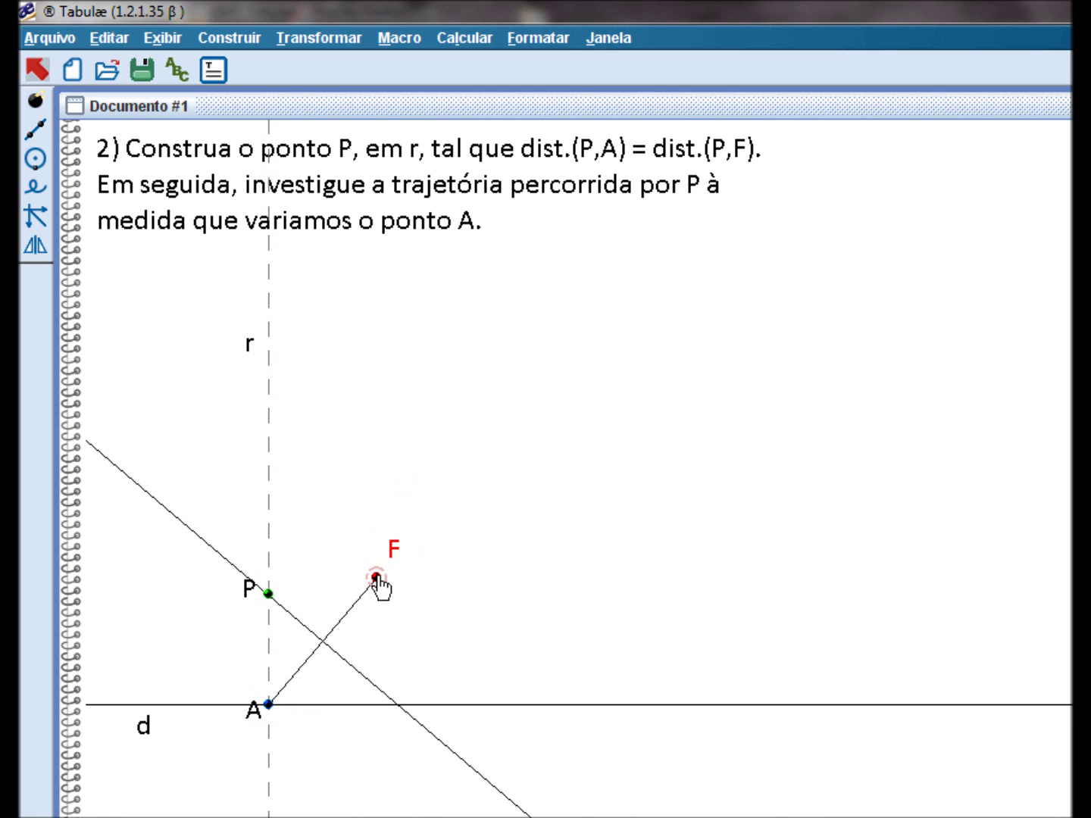
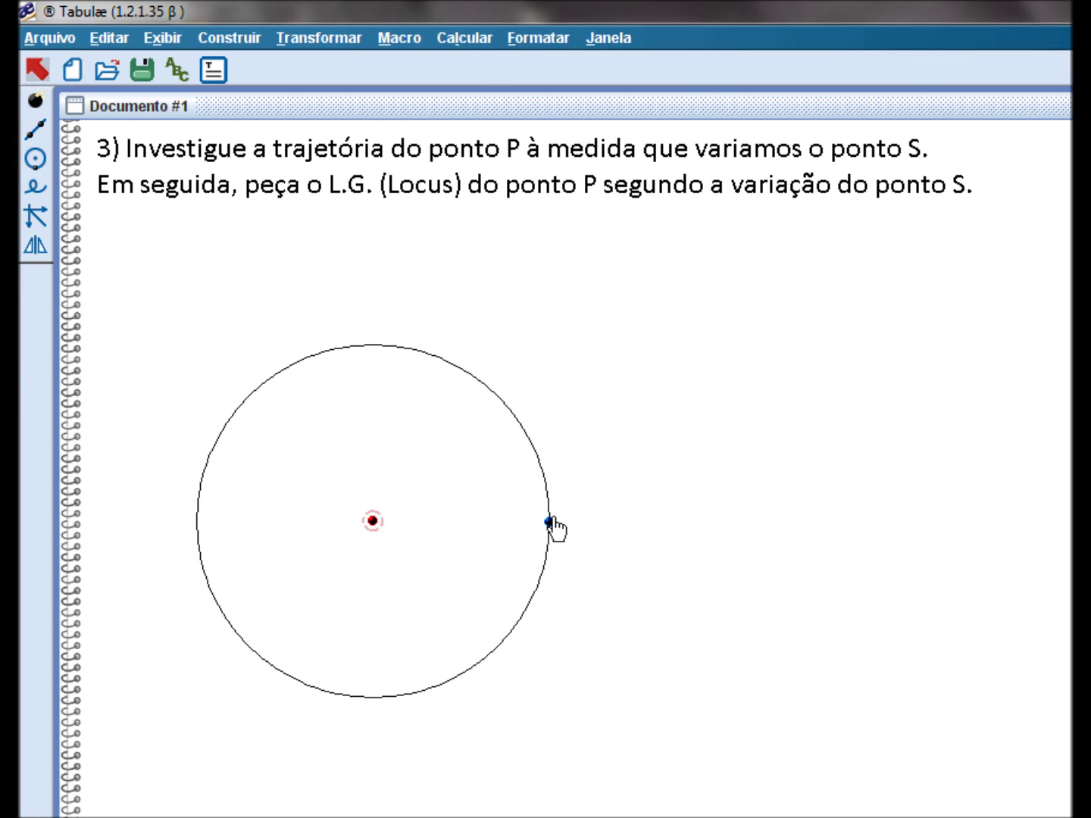
Enlarge the third exercise's circle by moving its radius point outward, and hide that radius point
{"action": "left_click_drag", "start_coordinate": [551, 528], "coordinate": [581, 514]}
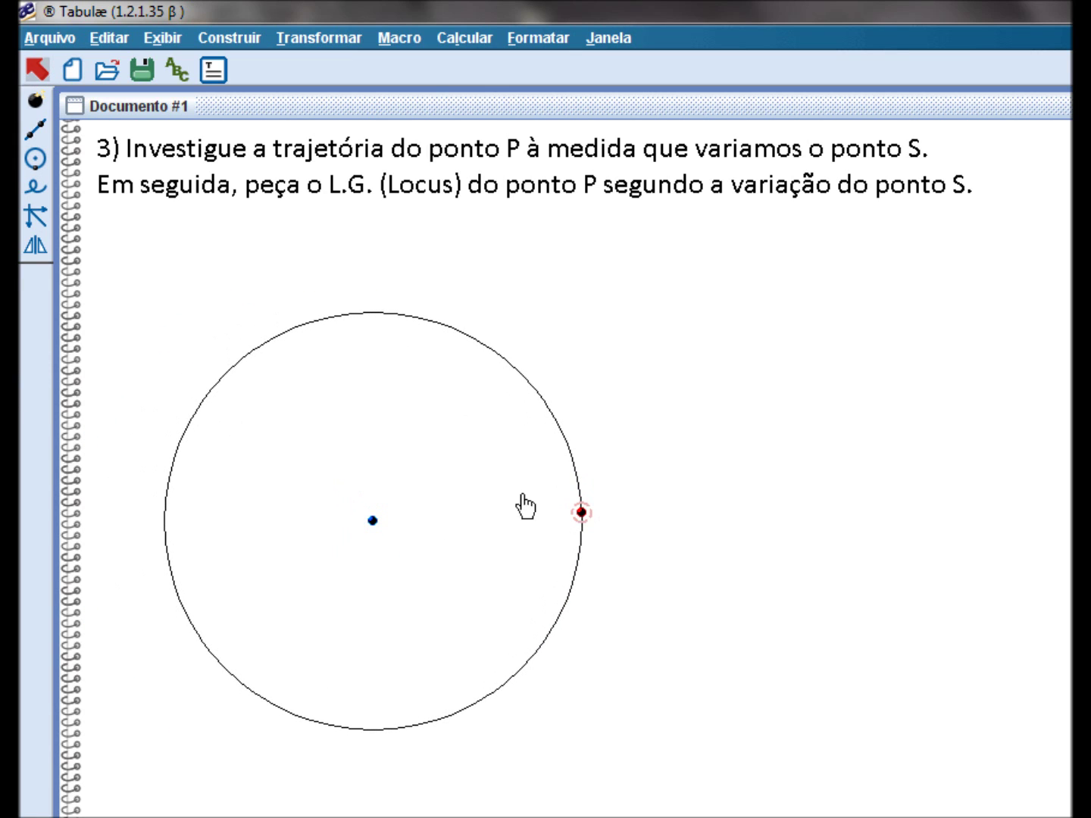
{"action": "left_click", "coordinate": [163, 38]}
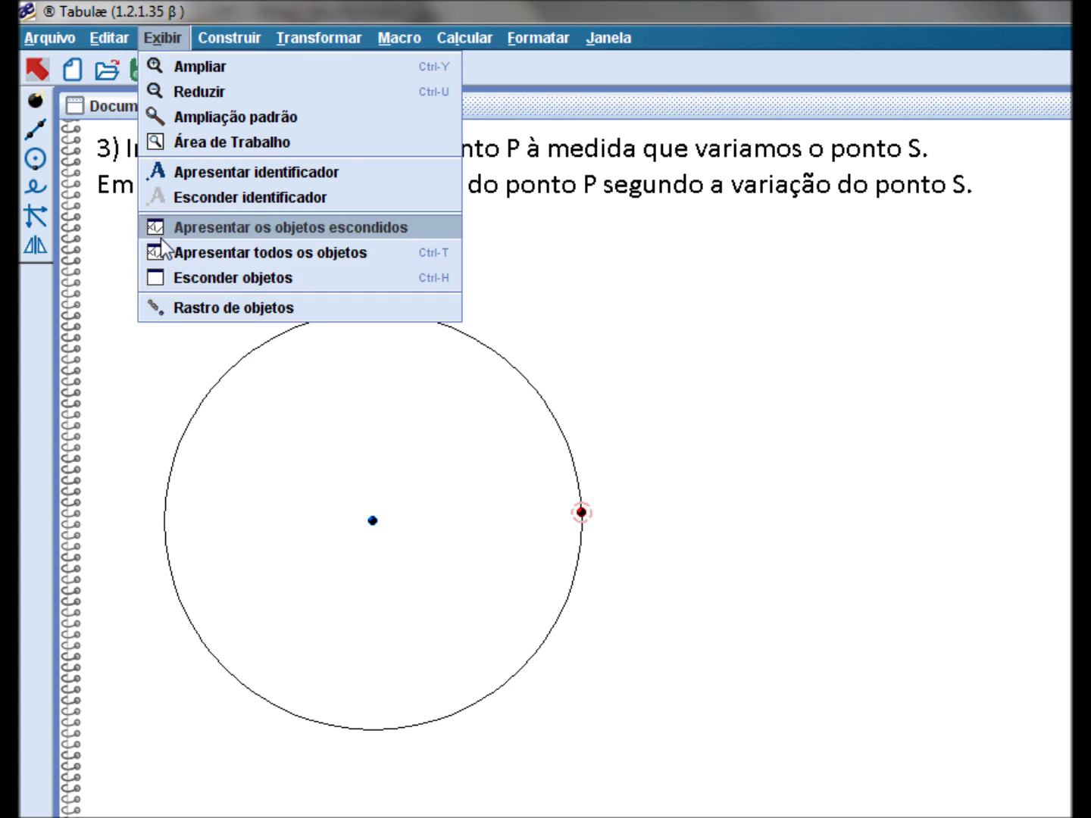
{"action": "left_click", "coordinate": [169, 281]}
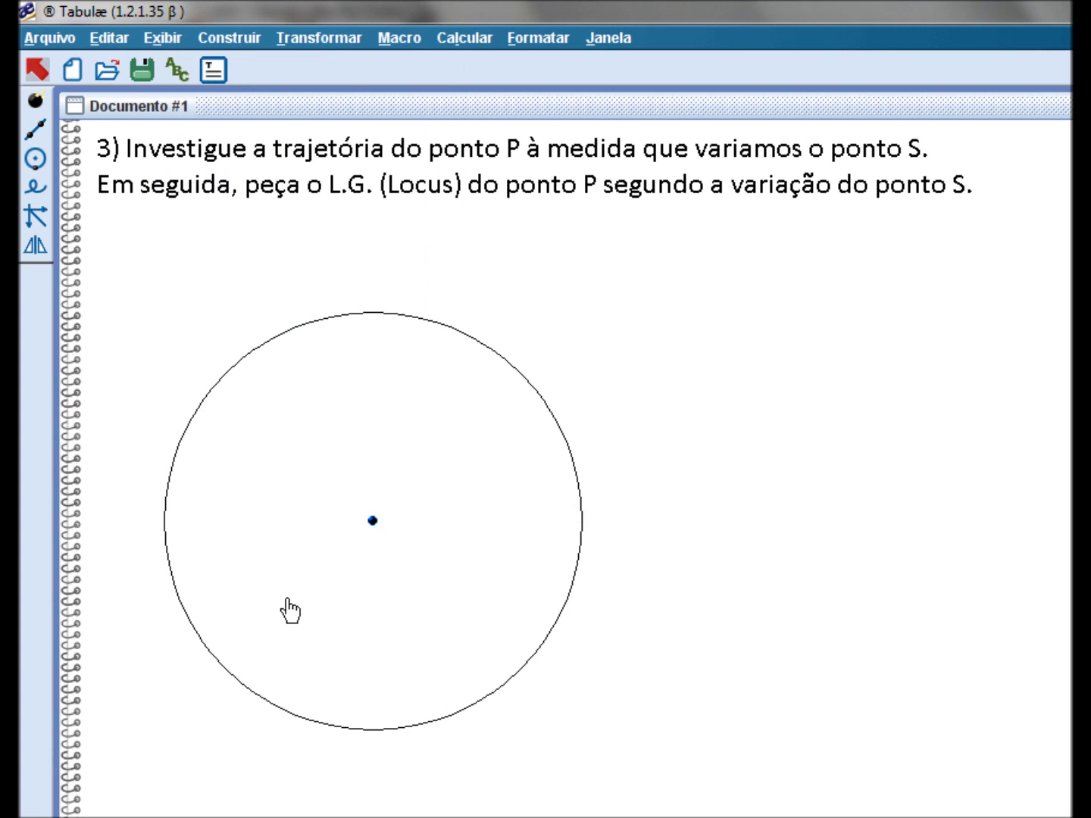
Place a point inside the circle to the right of its centre and another on the upper-right arc, and slide the latter along the circle
{"action": "left_click", "coordinate": [36, 99]}
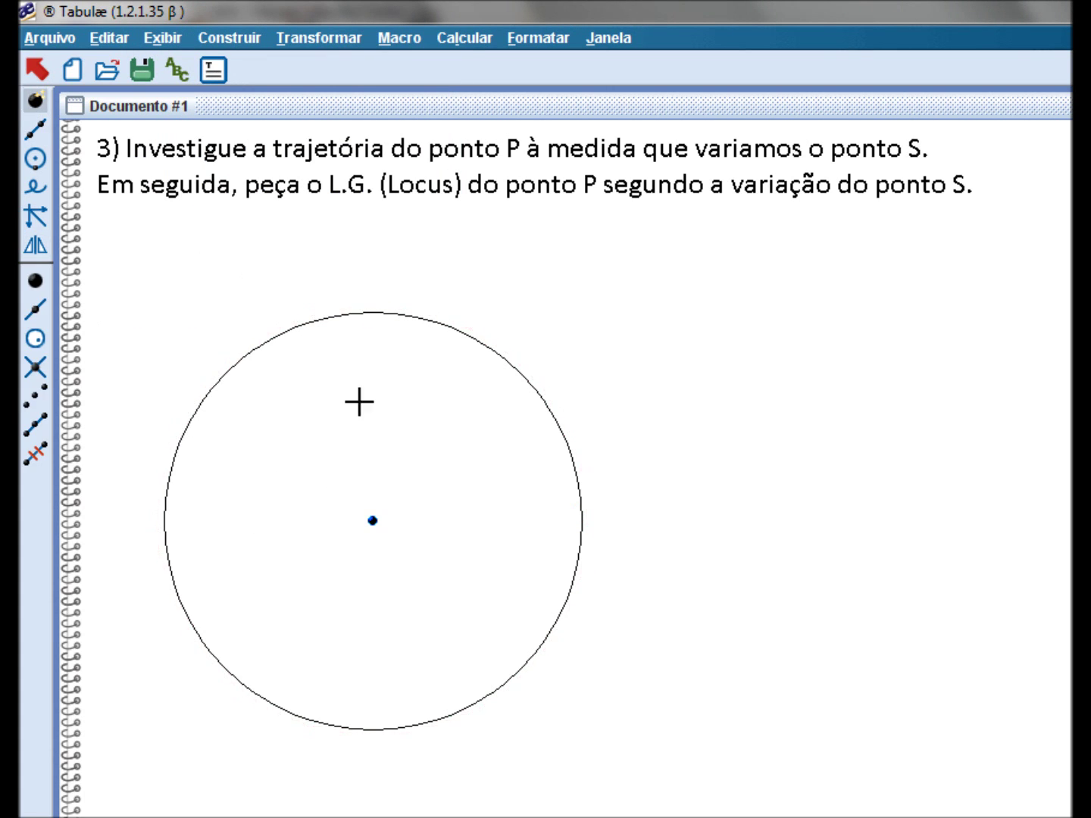
{"action": "left_click", "coordinate": [507, 520]}
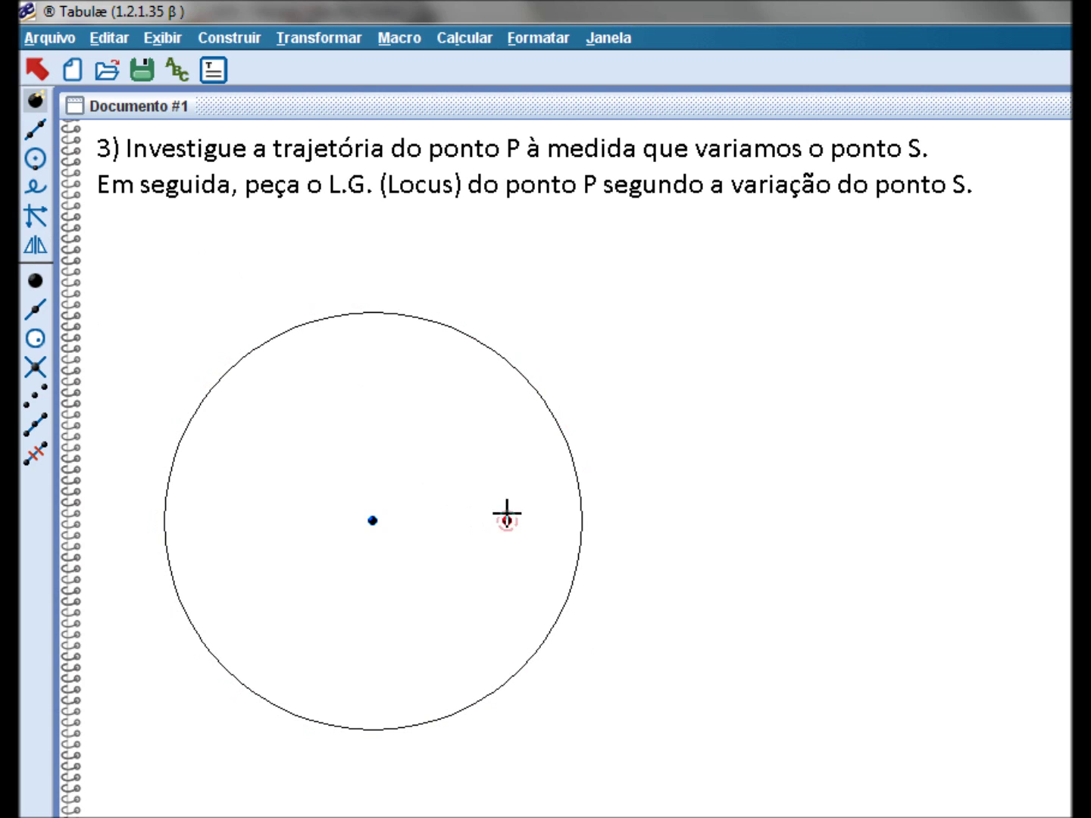
{"action": "left_click", "coordinate": [467, 334]}
{"action": "left_click", "coordinate": [36, 71]}
{"action": "left_click_drag", "start_coordinate": [466, 334], "coordinate": [437, 256]}
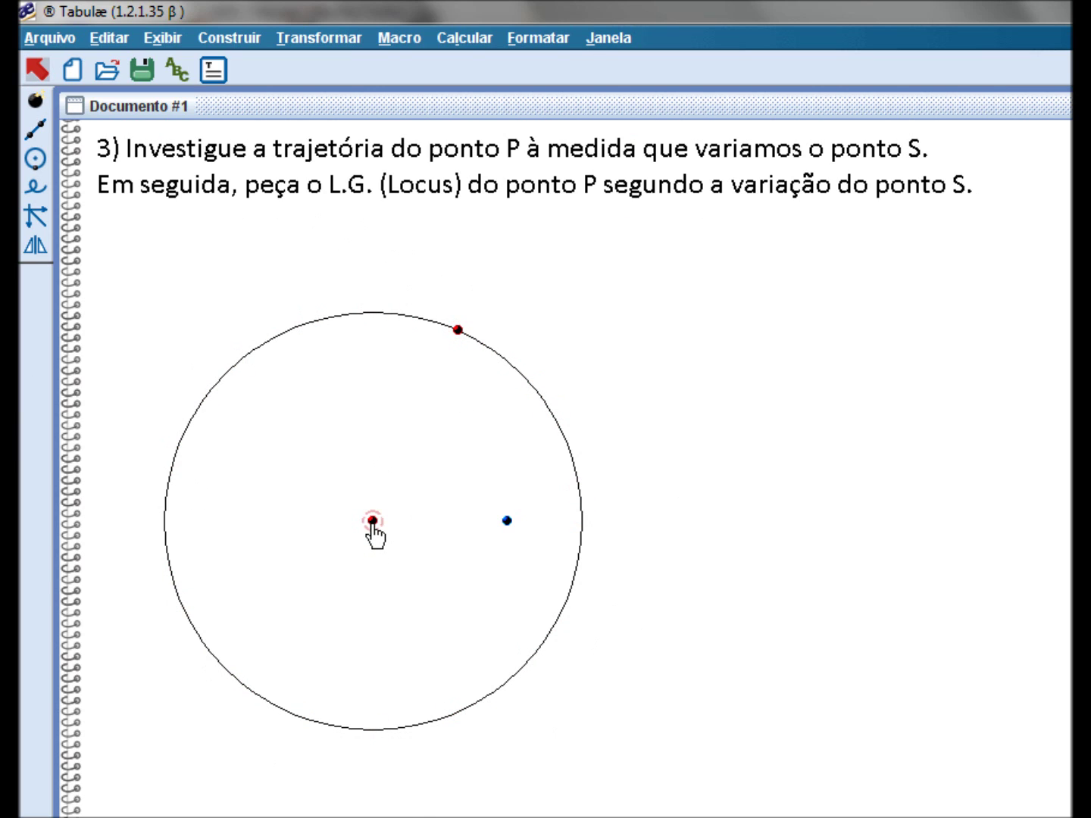
Name the circle's centre F1, the other interior point F2 and the point on the circle S
{"action": "left_click", "coordinate": [508, 522]}
{"action": "left_click", "coordinate": [173, 73]}
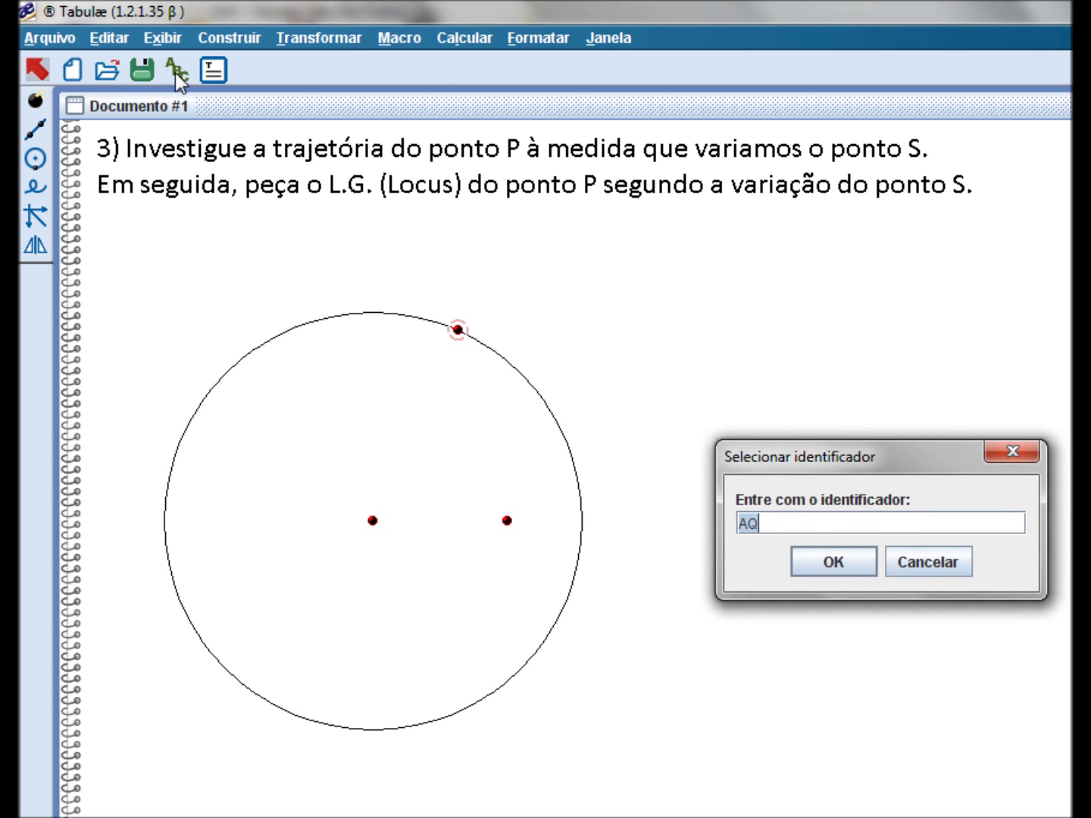
{"action": "key", "text": "Return"}
{"action": "type", "text": "F1"}
{"action": "key", "text": "Return"}
{"action": "type", "text": "S"}
{"action": "key", "text": "Return"}
Place the labels F1 and F2 below their points and clear the selection
{"action": "left_click", "coordinate": [34, 74]}
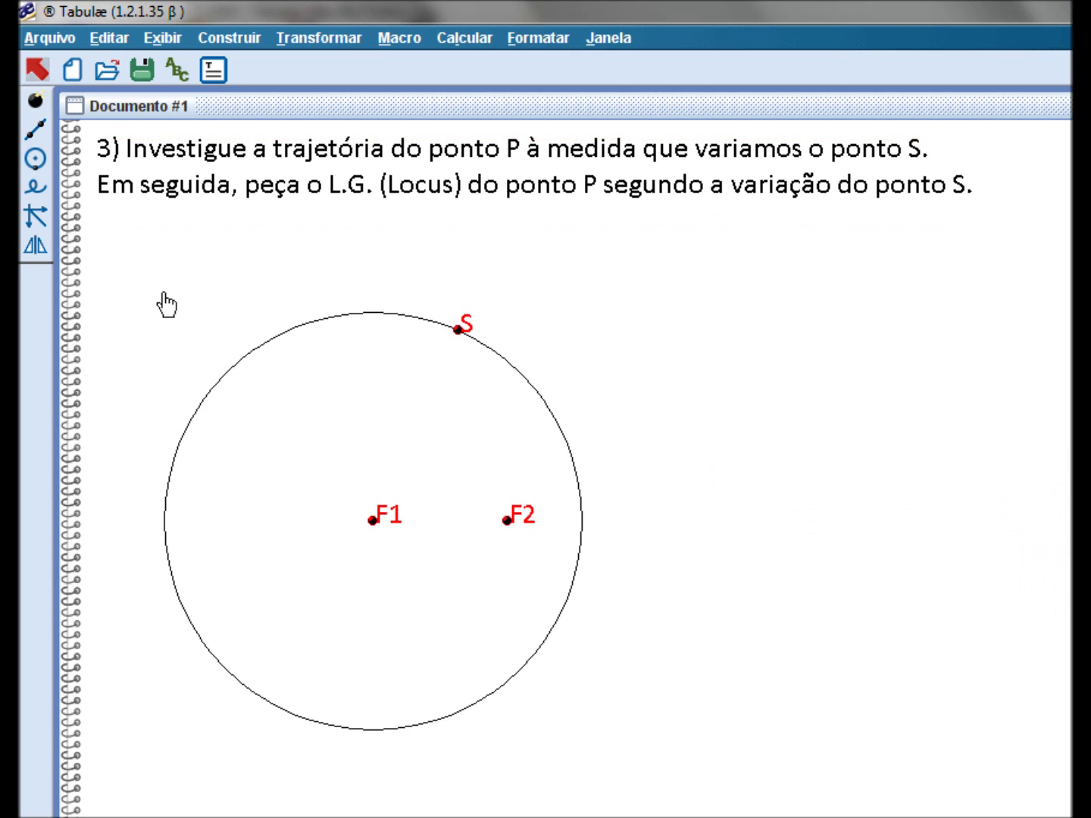
{"action": "left_click_drag", "start_coordinate": [389, 514], "coordinate": [378, 539]}
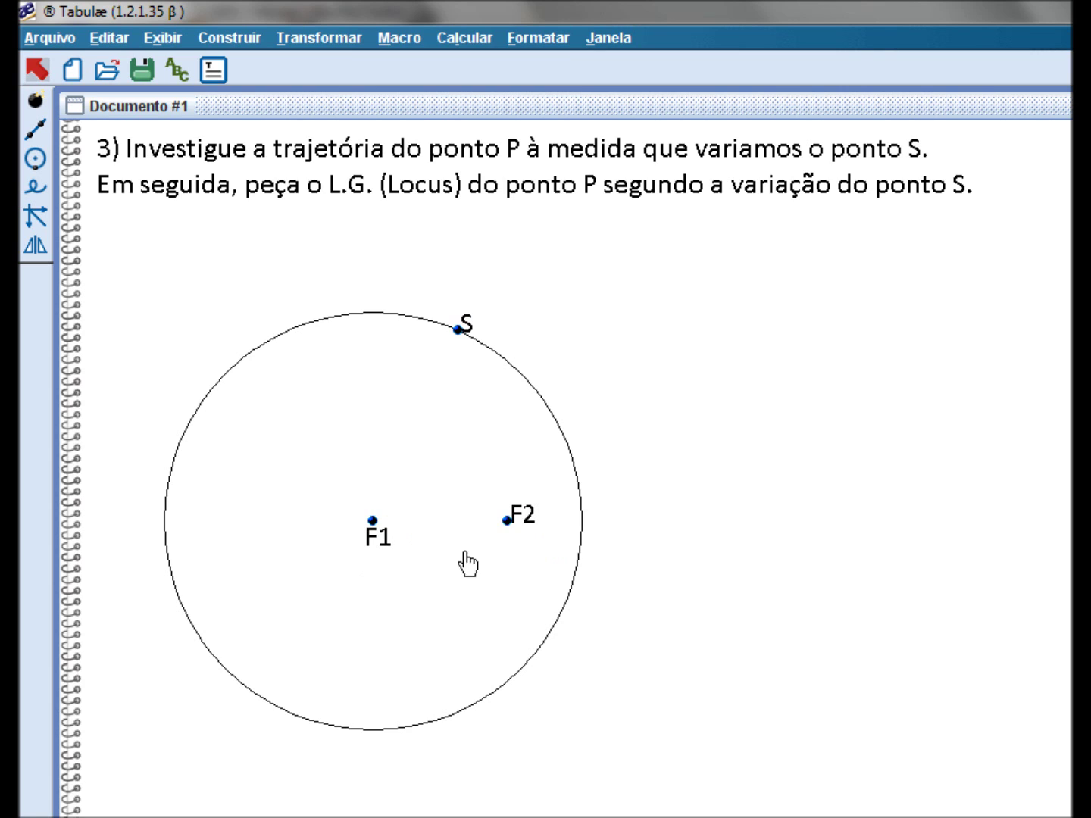
{"action": "left_click_drag", "start_coordinate": [519, 526], "coordinate": [513, 562]}
{"action": "left_click", "coordinate": [459, 331]}
{"action": "left_click", "coordinate": [567, 320]}
Draw the segment from S to F2 and construct its perpendicular bisector
{"action": "left_click_drag", "start_coordinate": [35, 129], "coordinate": [43, 317]}
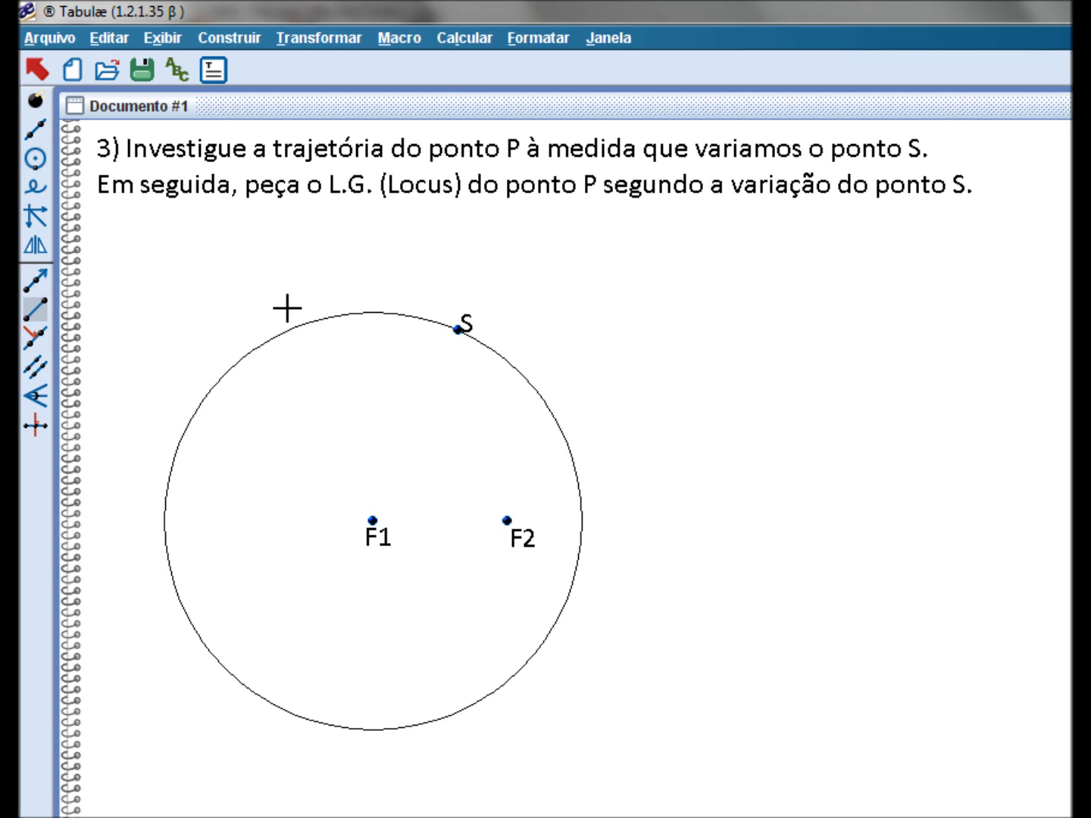
{"action": "left_click", "coordinate": [456, 330]}
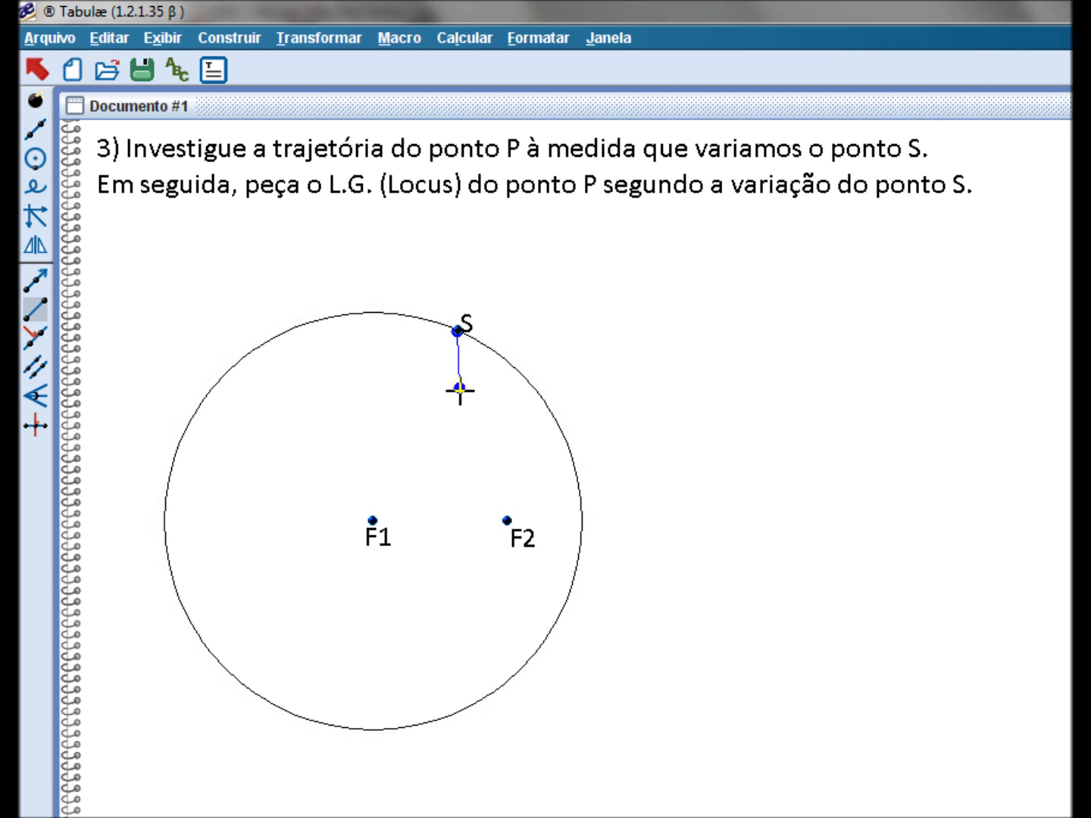
{"action": "left_click", "coordinate": [506, 521]}
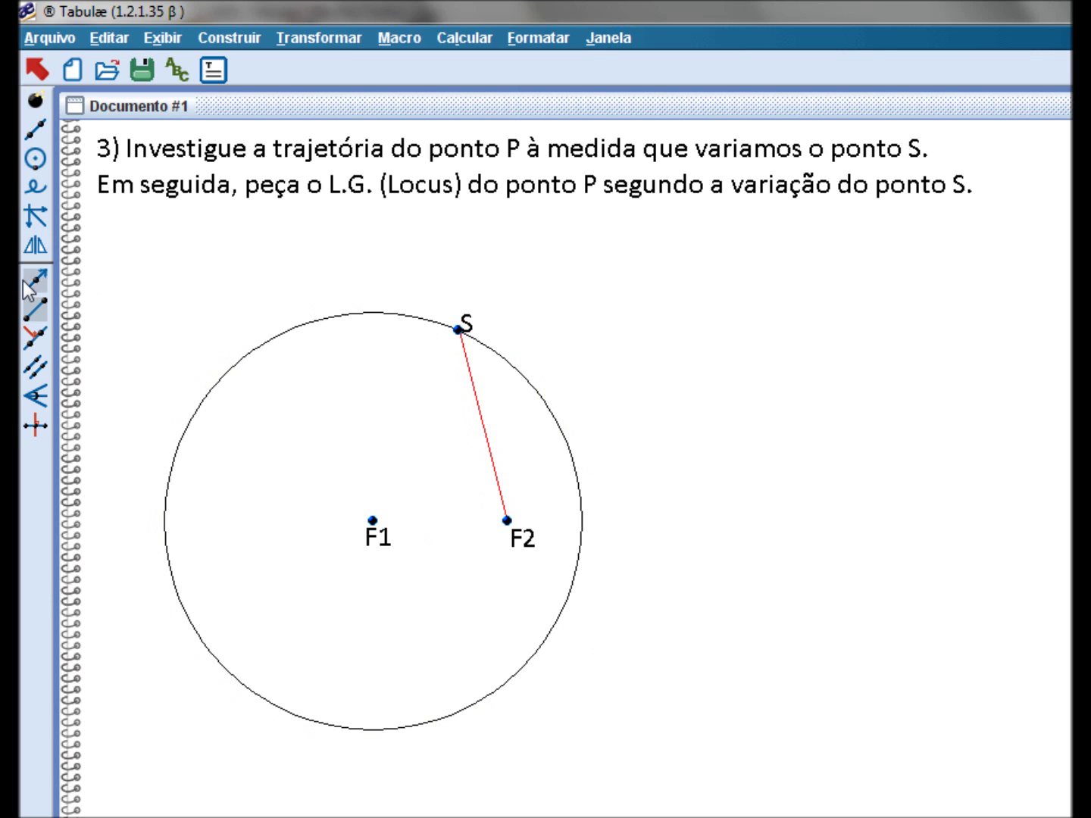
{"action": "left_click", "coordinate": [45, 423]}
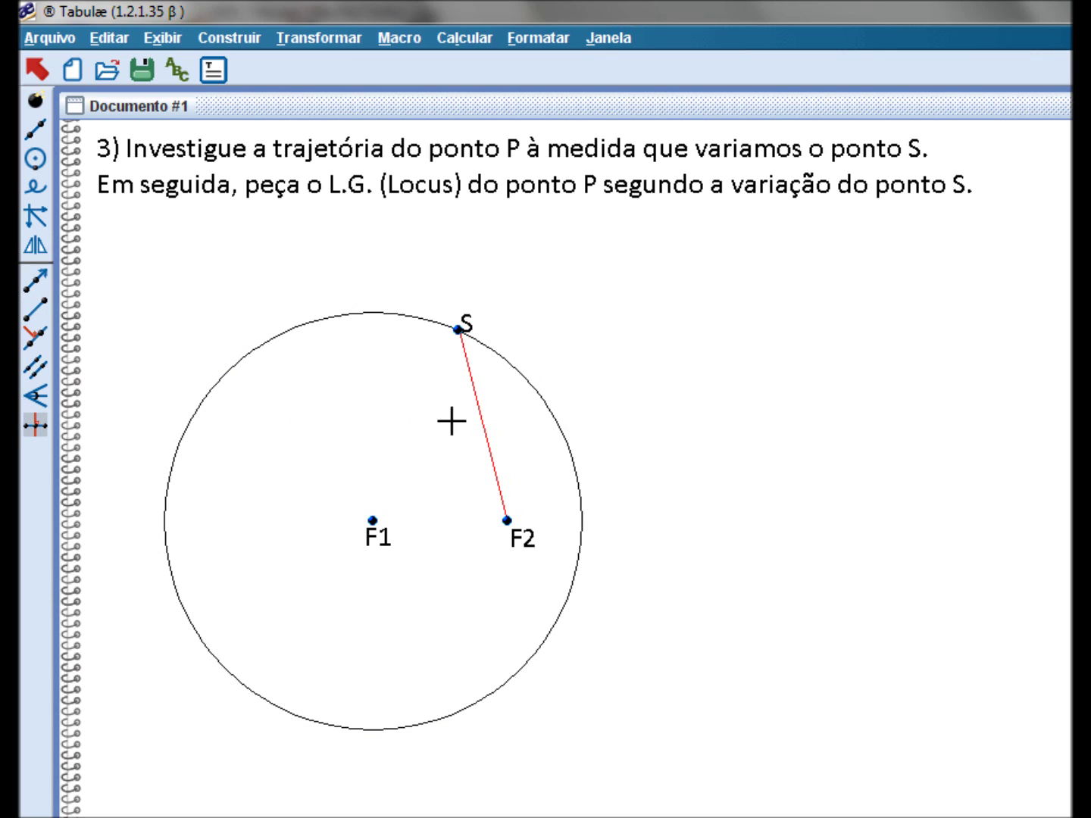
{"action": "left_click", "coordinate": [481, 421]}
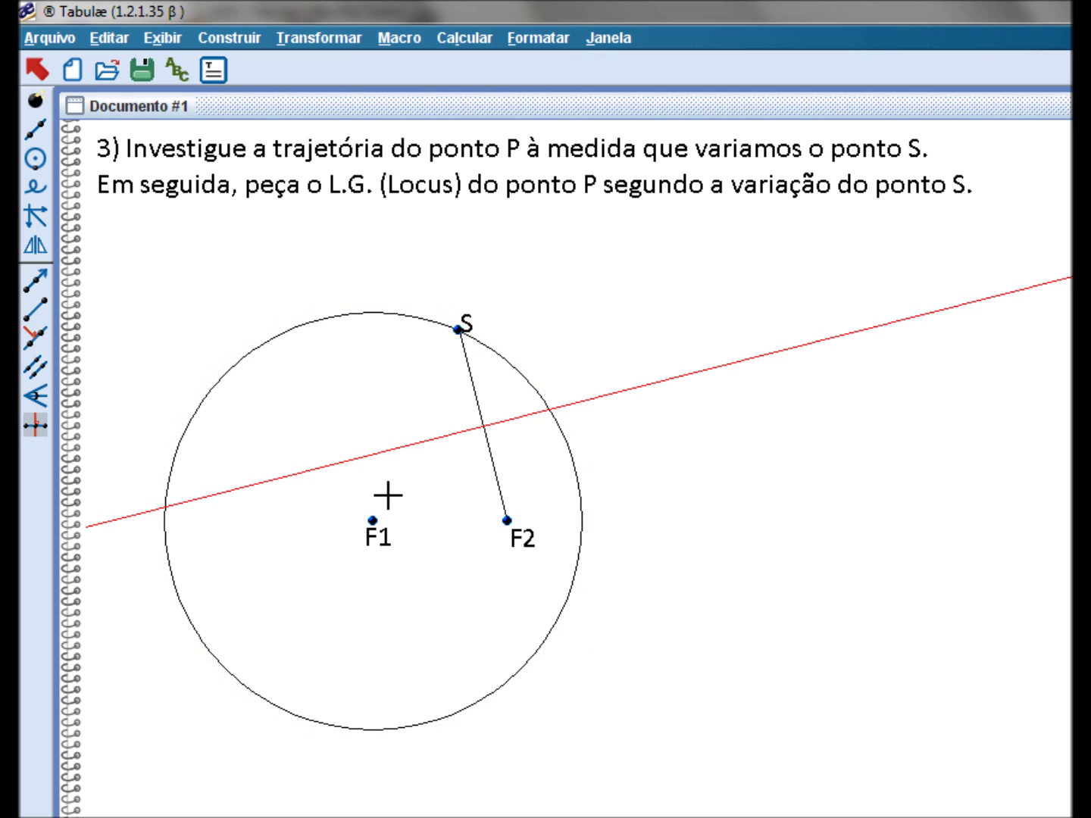
Draw the straight line through F1 and S
{"action": "left_click", "coordinate": [34, 131]}
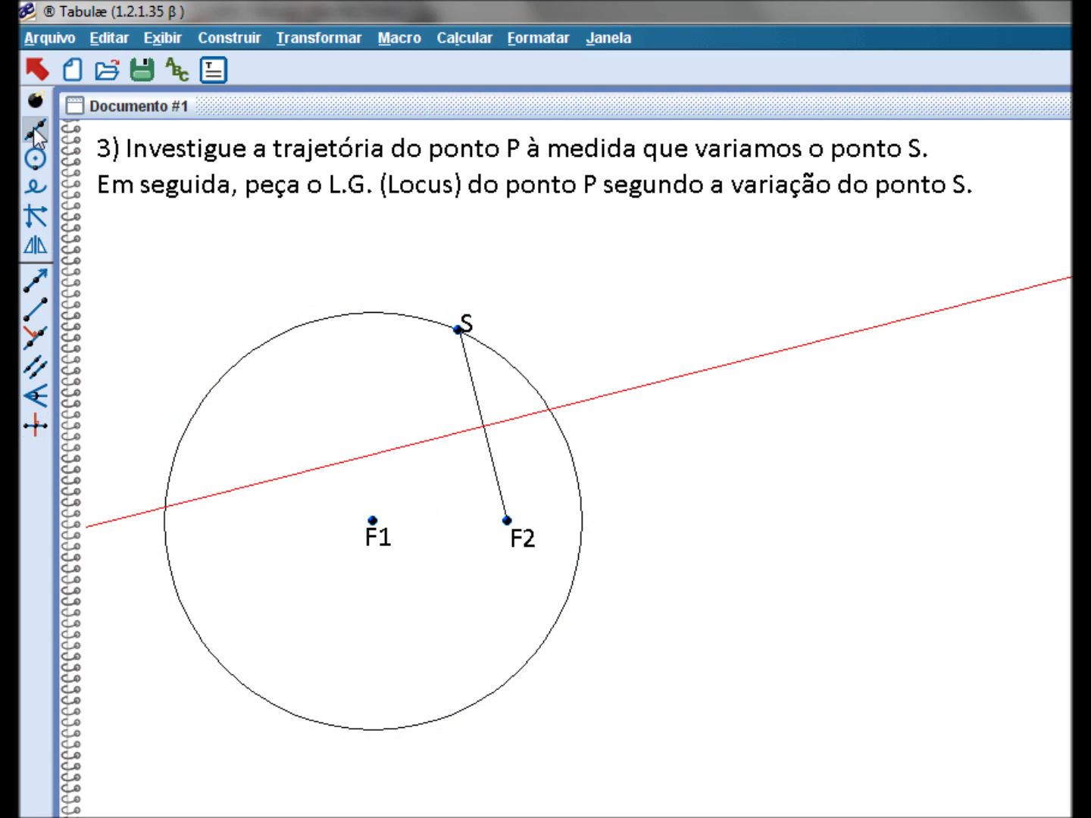
{"action": "left_click", "coordinate": [371, 521]}
{"action": "left_click", "coordinate": [459, 329]}
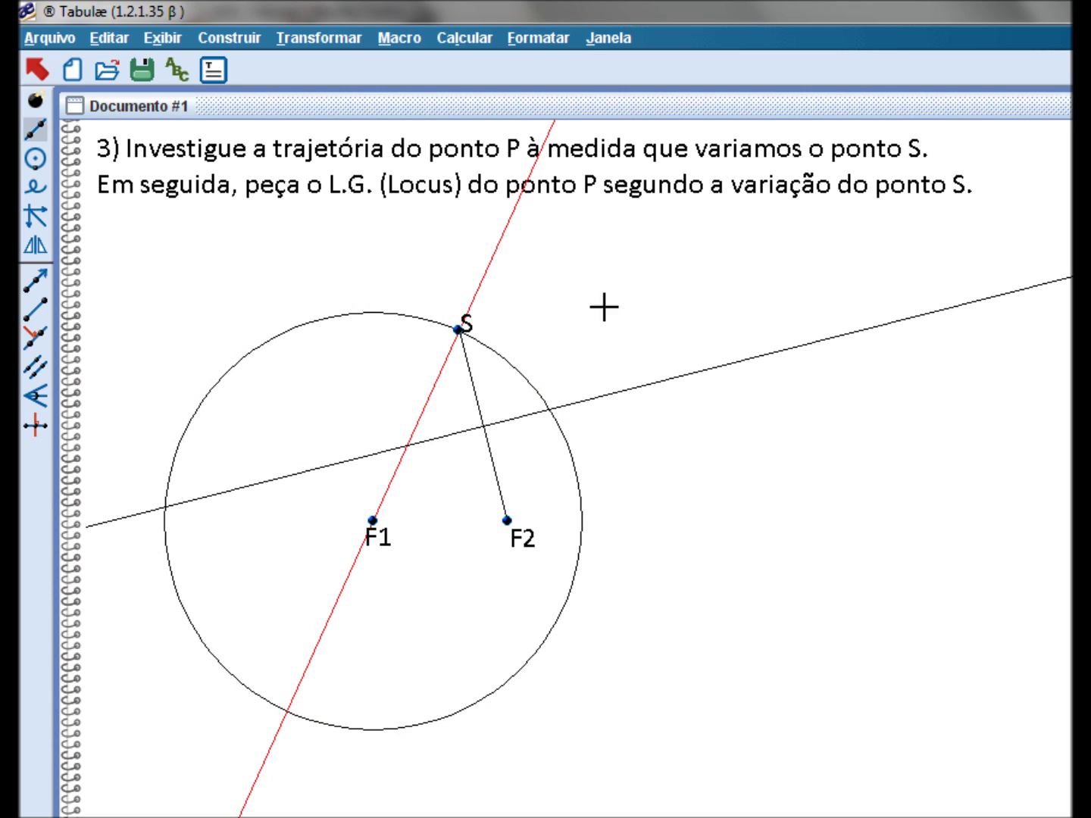
Mark the intersection of line F1S and the perpendicular bisector of SF2, and name it P
{"action": "left_click", "coordinate": [36, 99]}
{"action": "left_click", "coordinate": [34, 367]}
{"action": "left_click", "coordinate": [402, 447]}
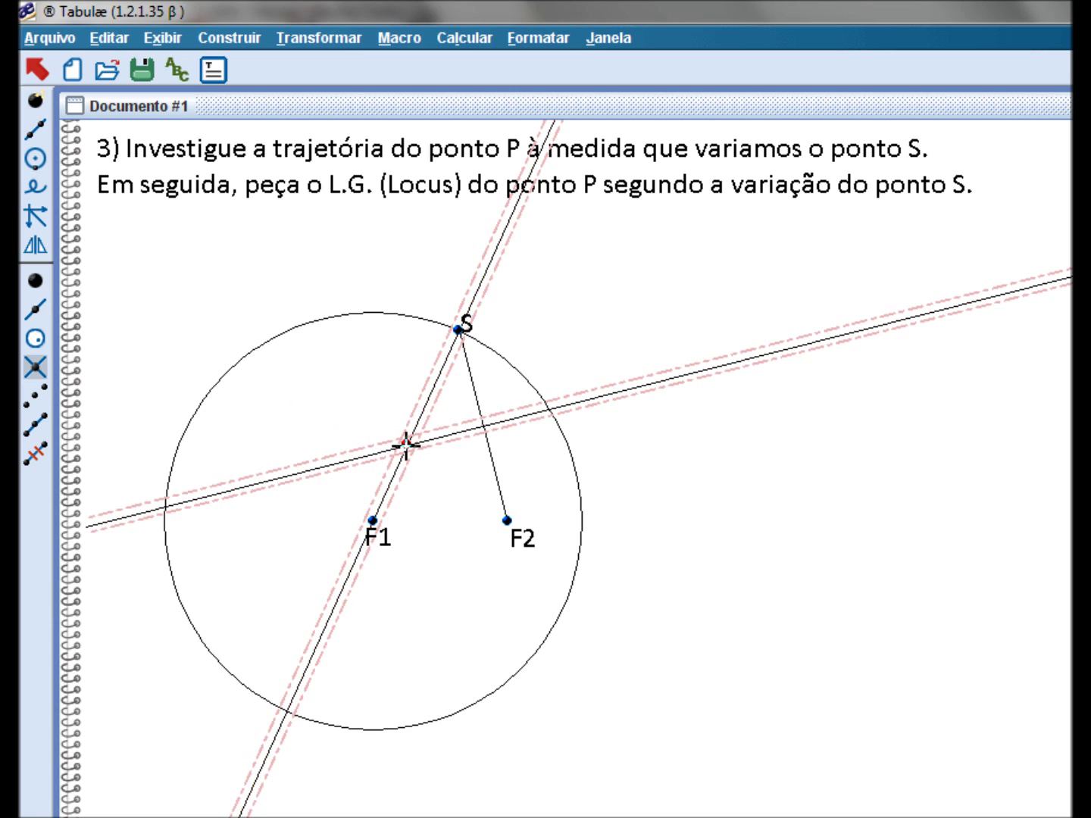
{"action": "left_click", "coordinate": [171, 72]}
{"action": "type", "text": "P"}
{"action": "key", "text": "Return"}
Hide the line through F1 and S, and move S slightly to the right along the circle
{"action": "left_click", "coordinate": [33, 160]}
{"action": "left_click", "coordinate": [49, 78]}
{"action": "left_click", "coordinate": [501, 241]}
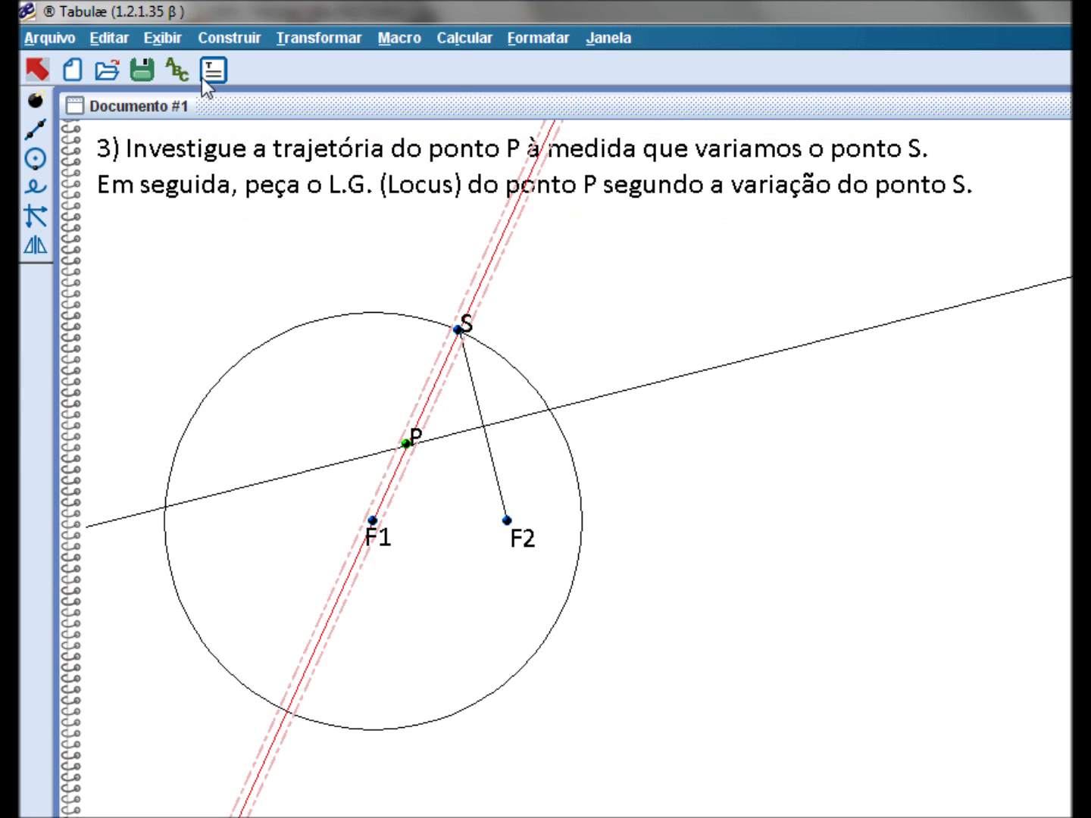
{"action": "left_click", "coordinate": [170, 40]}
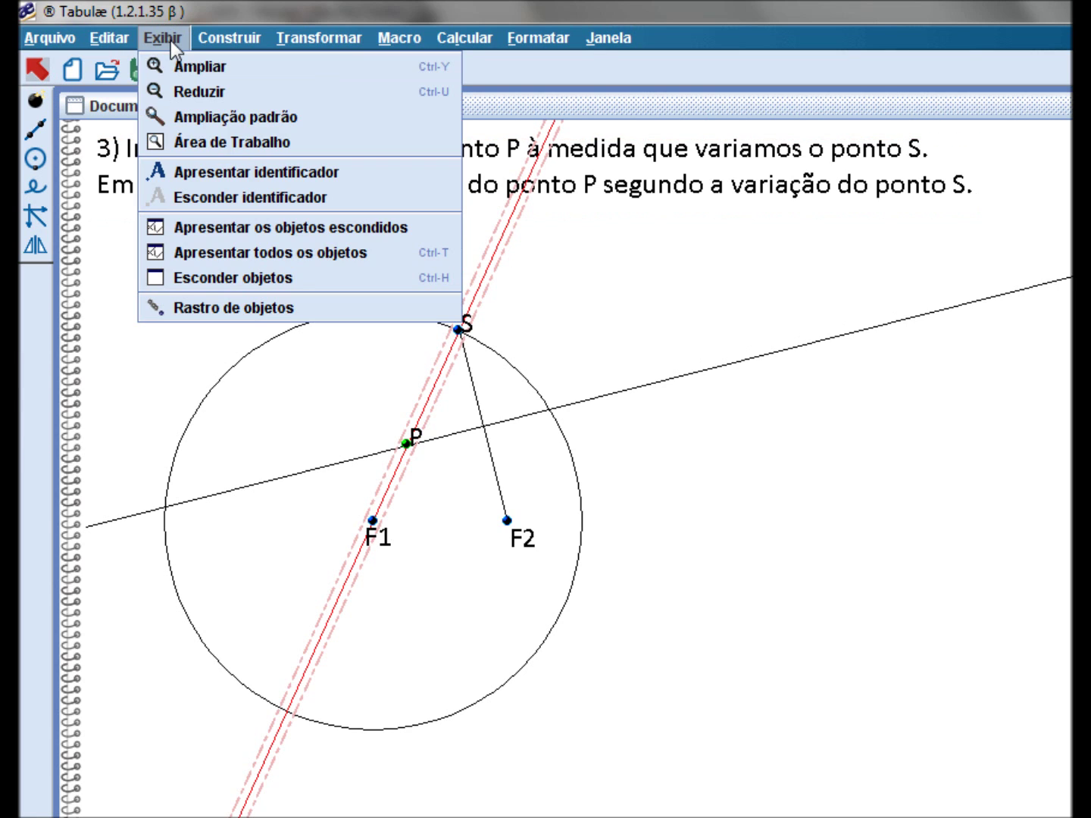
{"action": "left_click", "coordinate": [221, 278]}
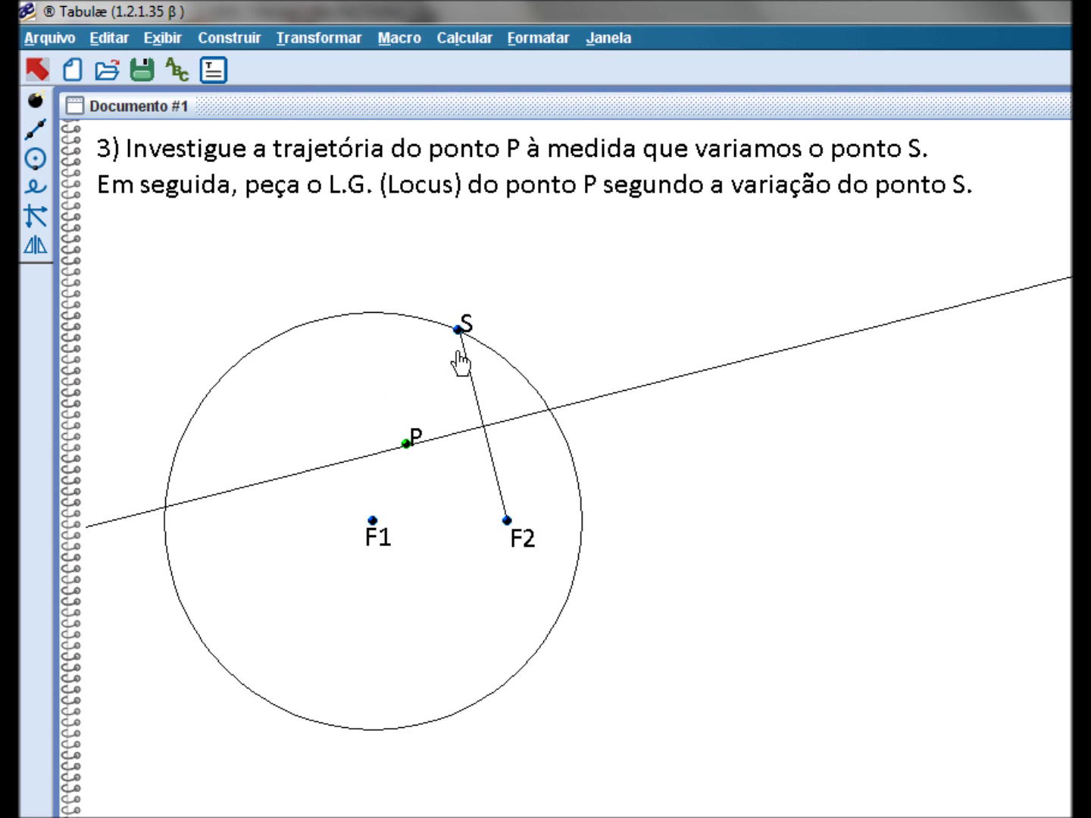
{"action": "mouse_move", "coordinate": [459, 334]}
{"action": "left_mouse_down"}
{"action": "mouse_move", "coordinate": [489, 338]}
{"action": "mouse_move", "coordinate": [467, 333]}
{"action": "left_mouse_up"}
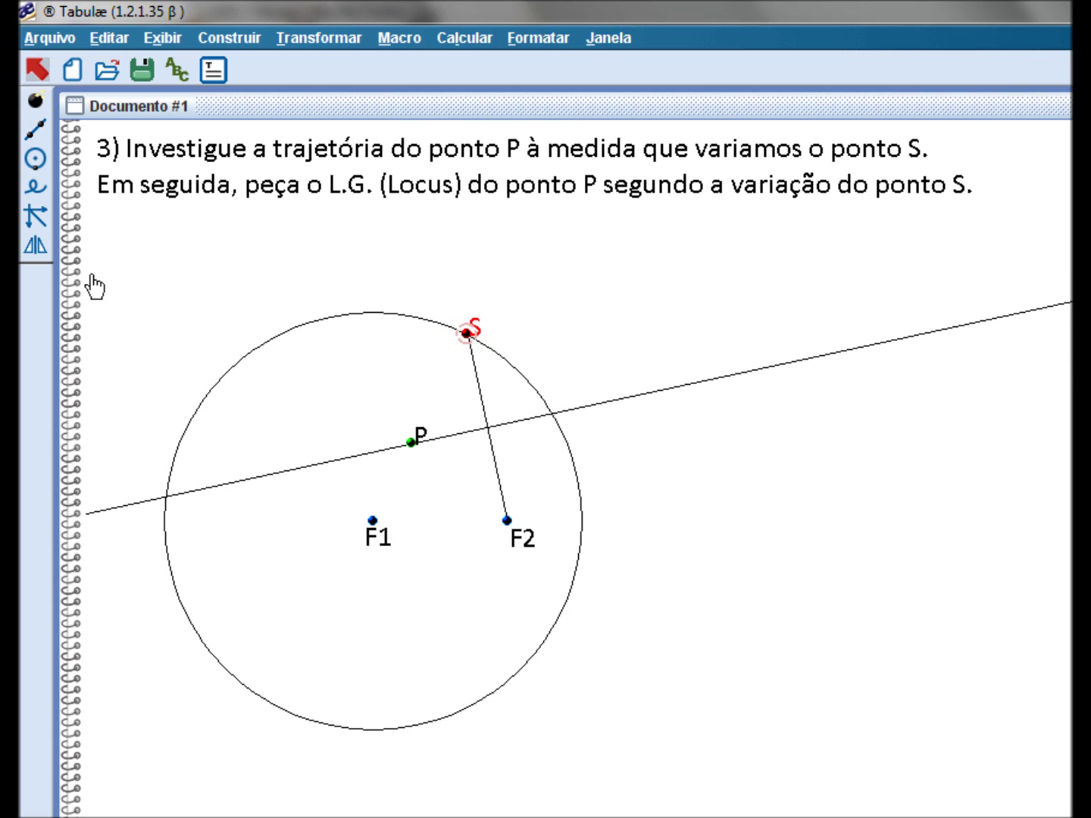
Draw three segments joining P to F1, to S and to F2
{"action": "left_click", "coordinate": [35, 130]}
{"action": "left_click", "coordinate": [36, 309]}
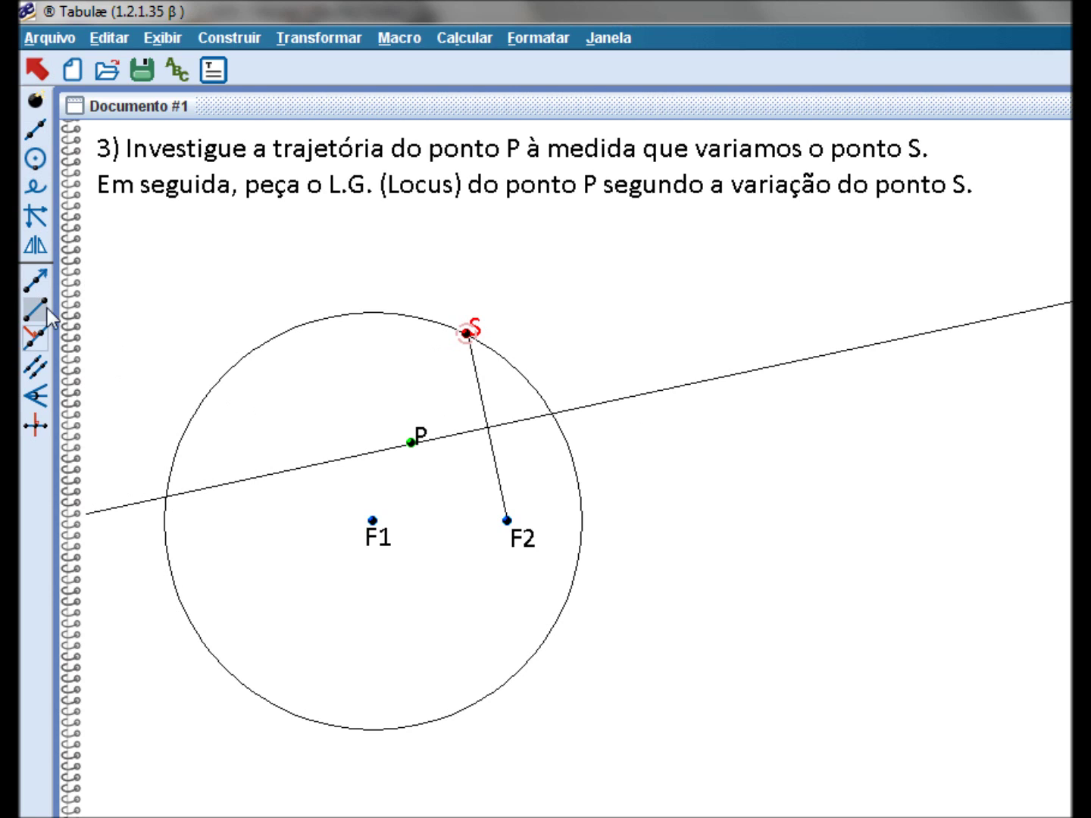
{"action": "left_click", "coordinate": [373, 520]}
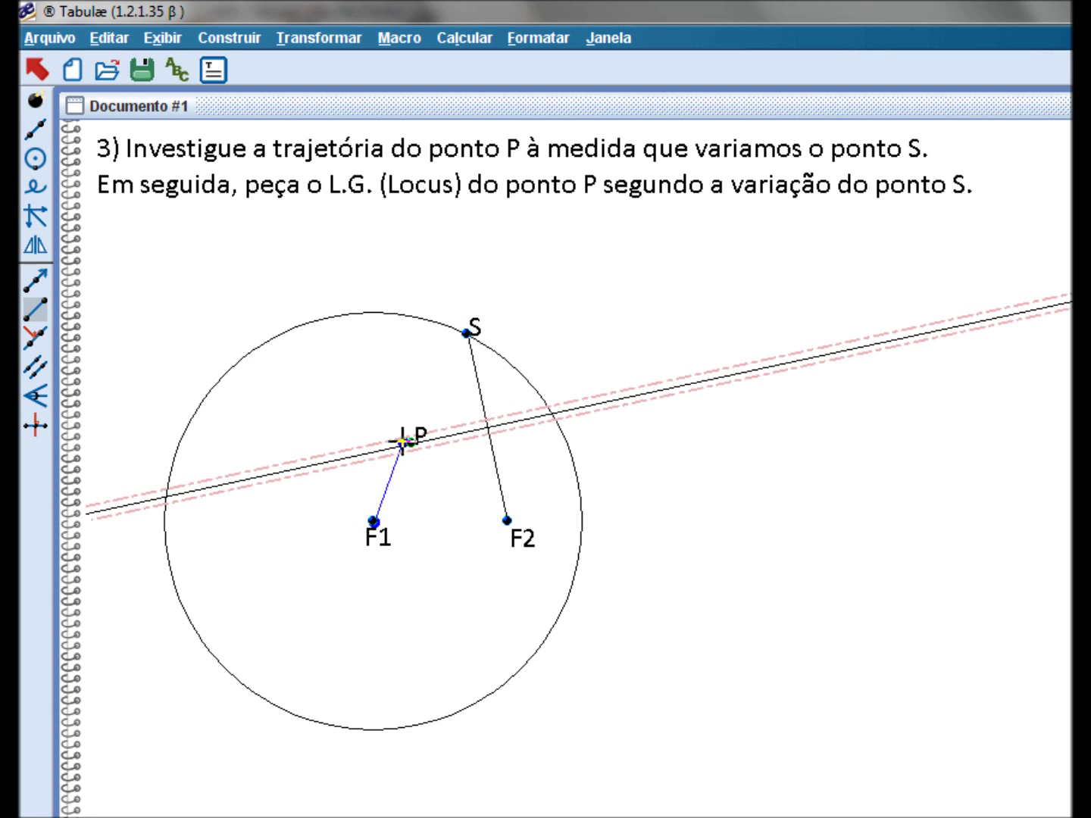
{"action": "left_click", "coordinate": [411, 441]}
{"action": "left_click", "coordinate": [415, 436]}
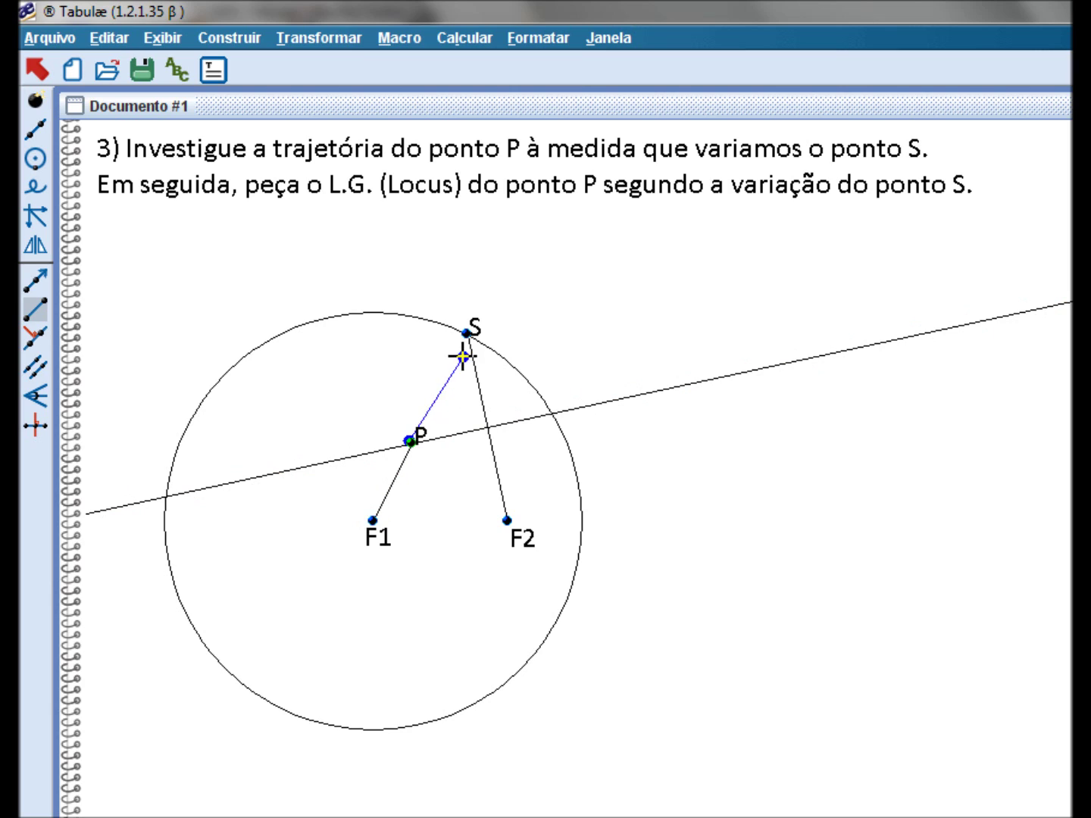
{"action": "left_click", "coordinate": [467, 332]}
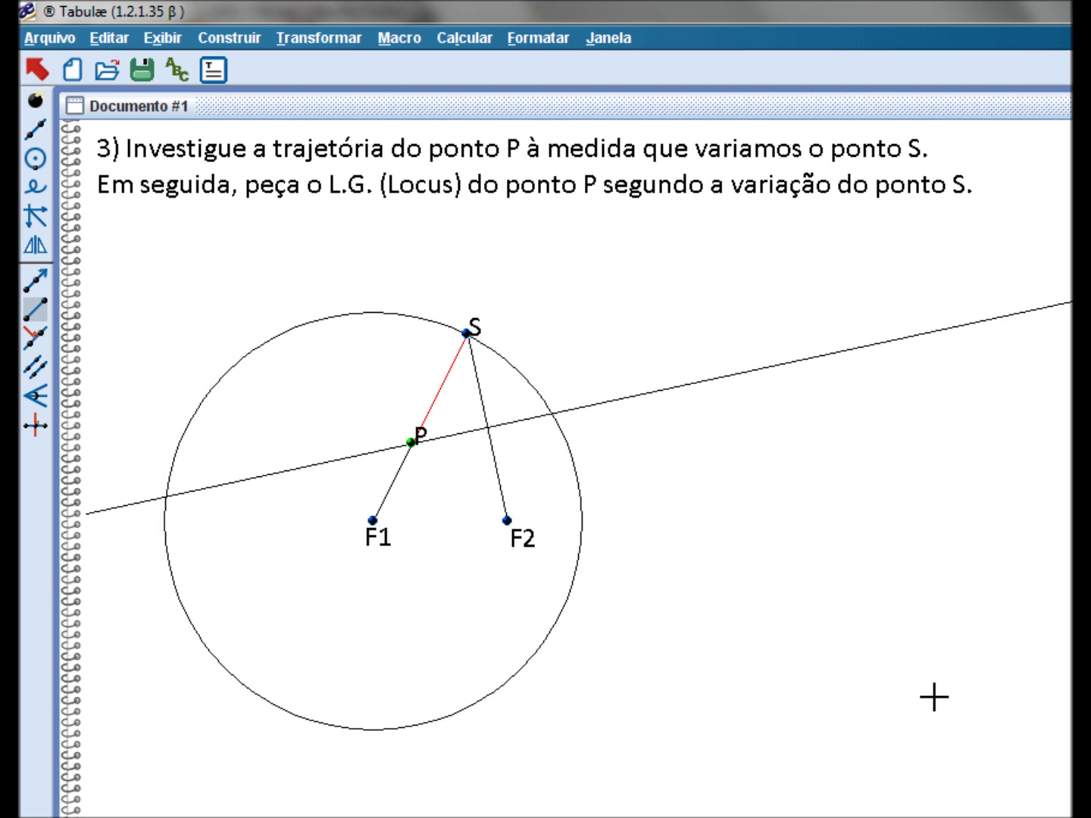
{"action": "left_click", "coordinate": [505, 520]}
{"action": "left_click", "coordinate": [411, 444]}
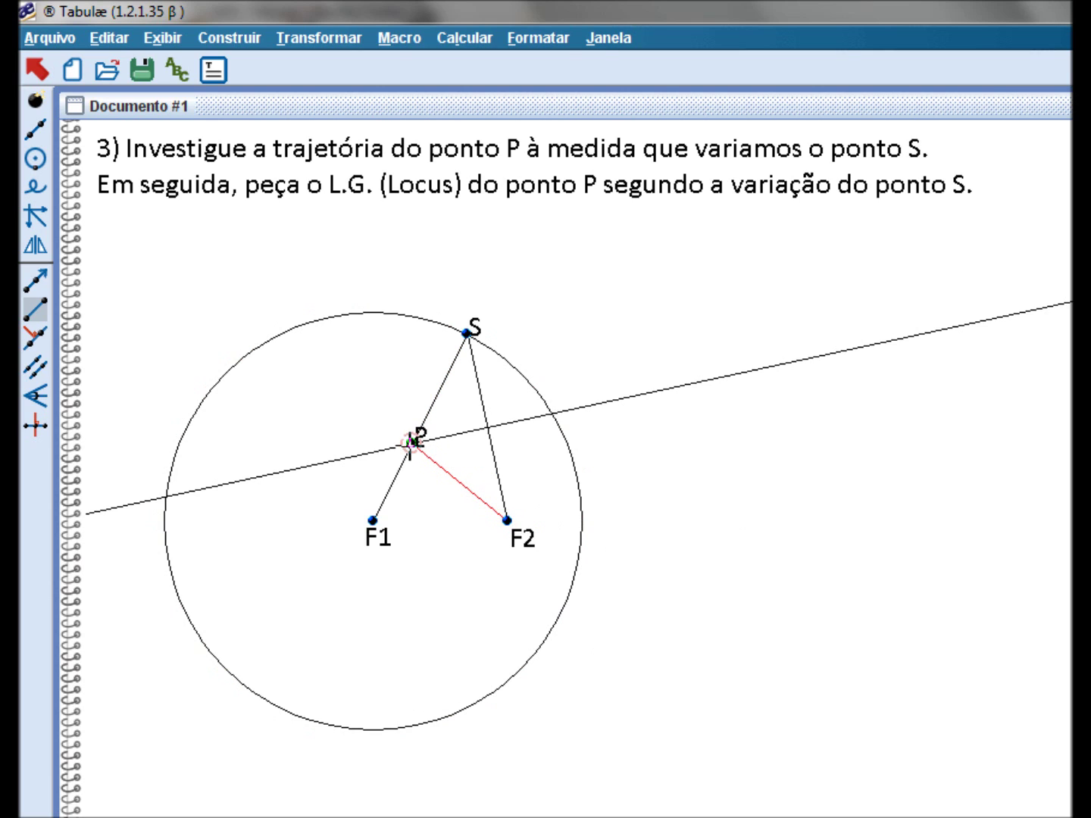
{"action": "left_click", "coordinate": [39, 72]}
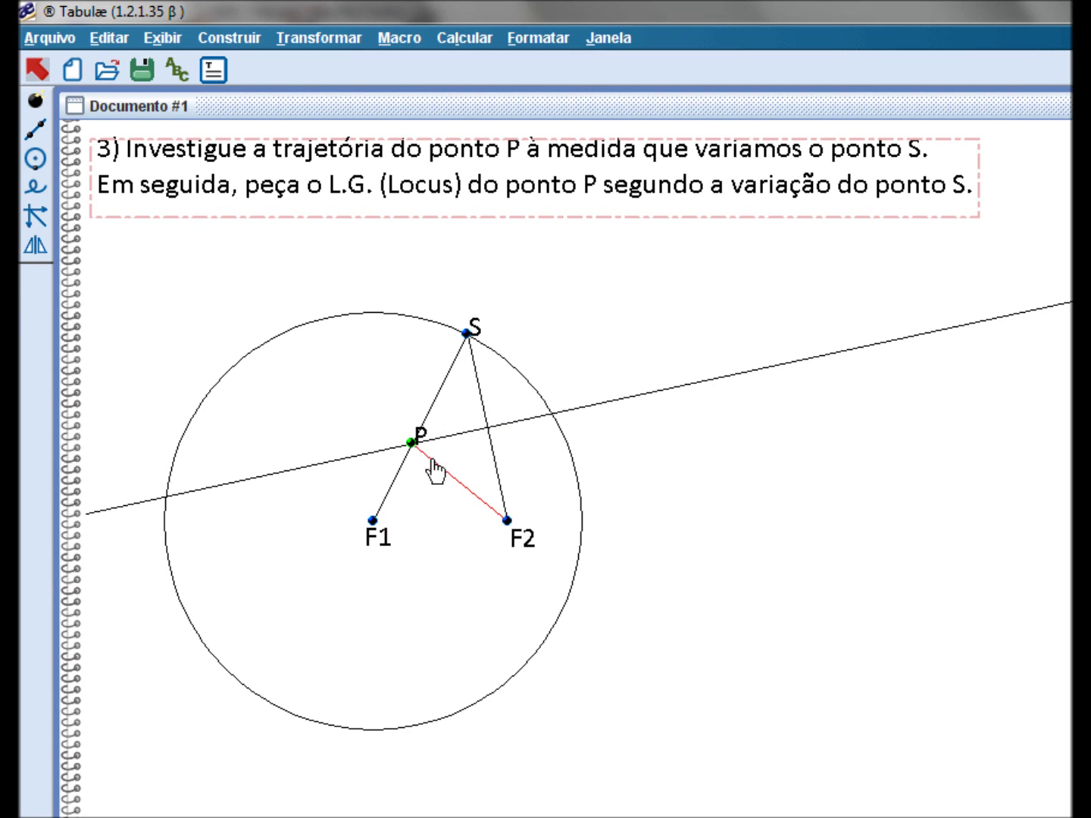
{"action": "left_click", "coordinate": [430, 403]}
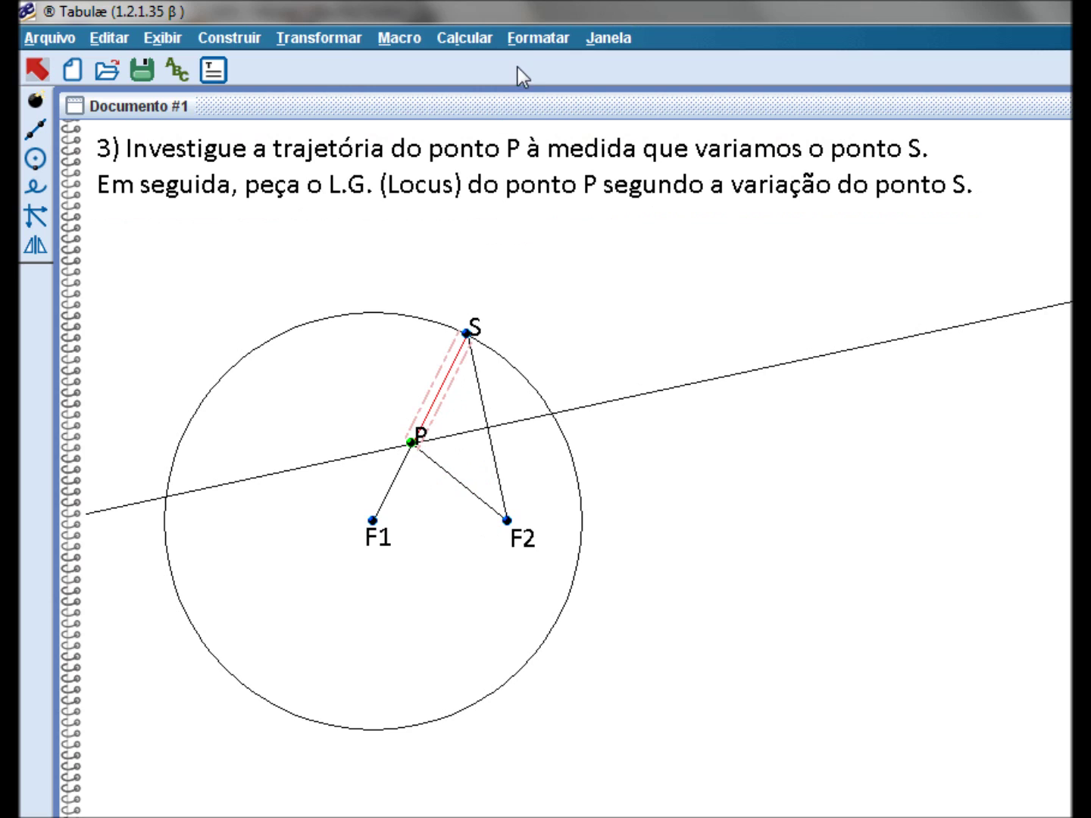
{"action": "left_click", "coordinate": [541, 201]}
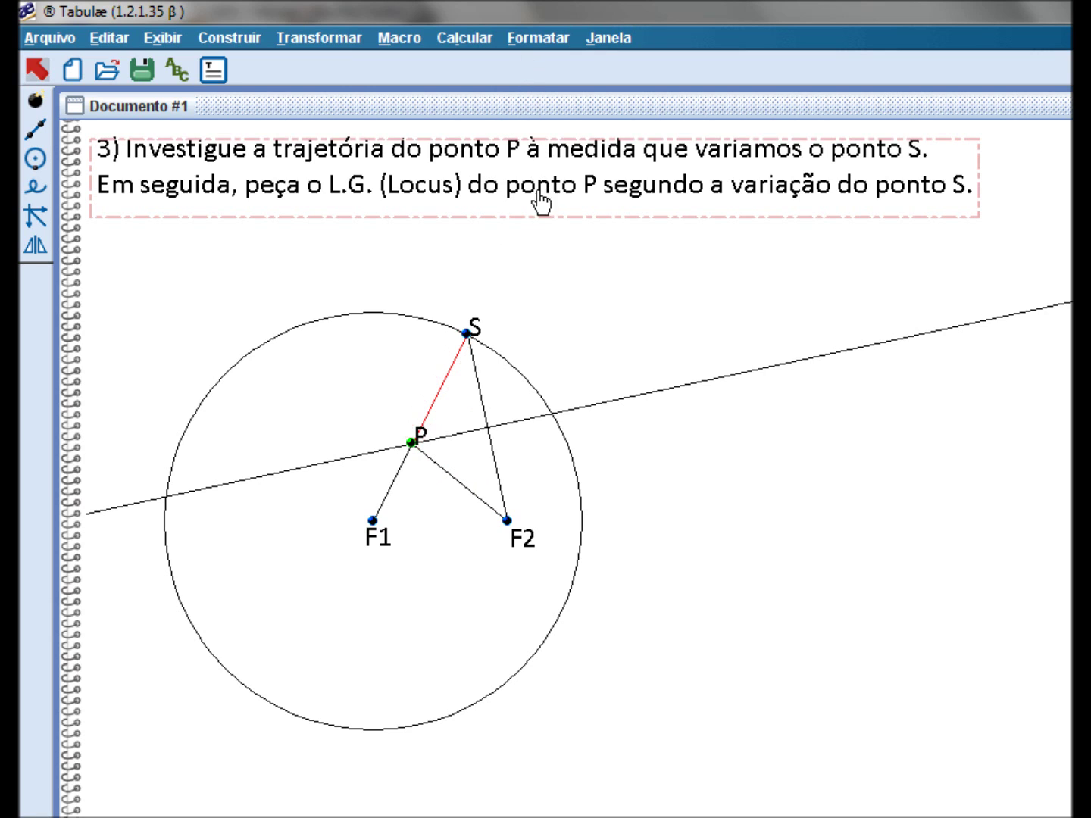
{"action": "left_click", "coordinate": [476, 503]}
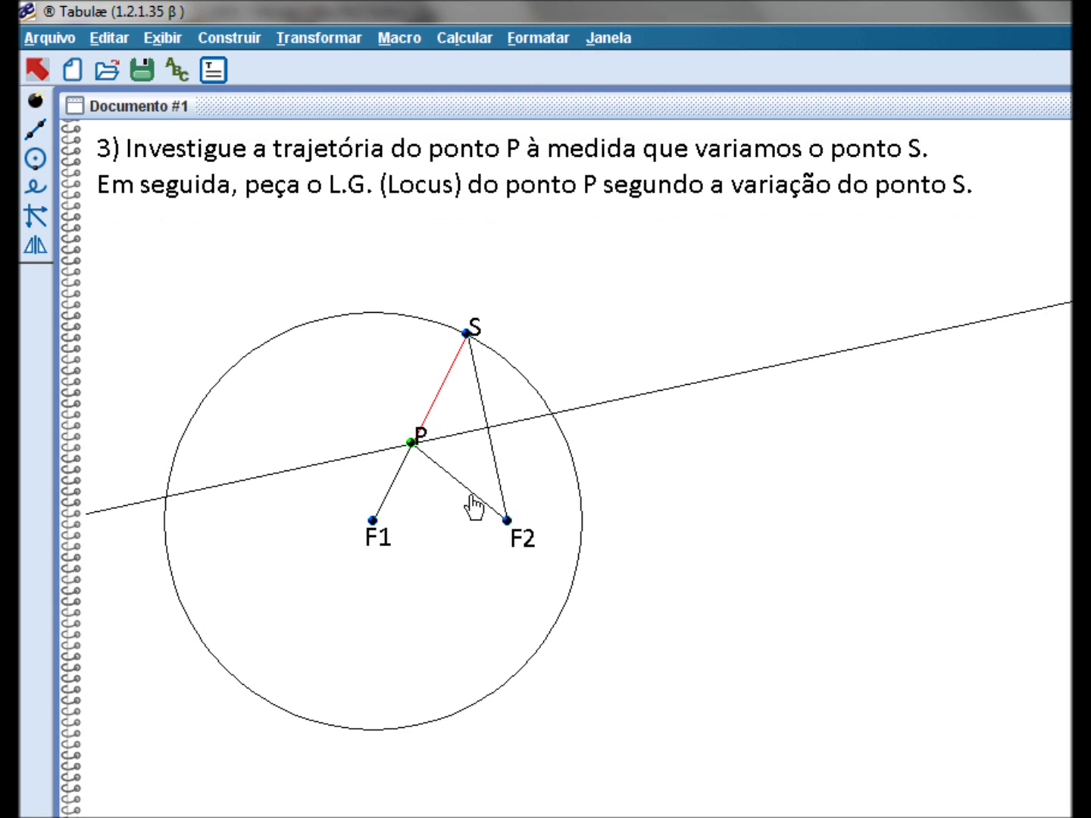
{"action": "left_click", "coordinate": [485, 41]}
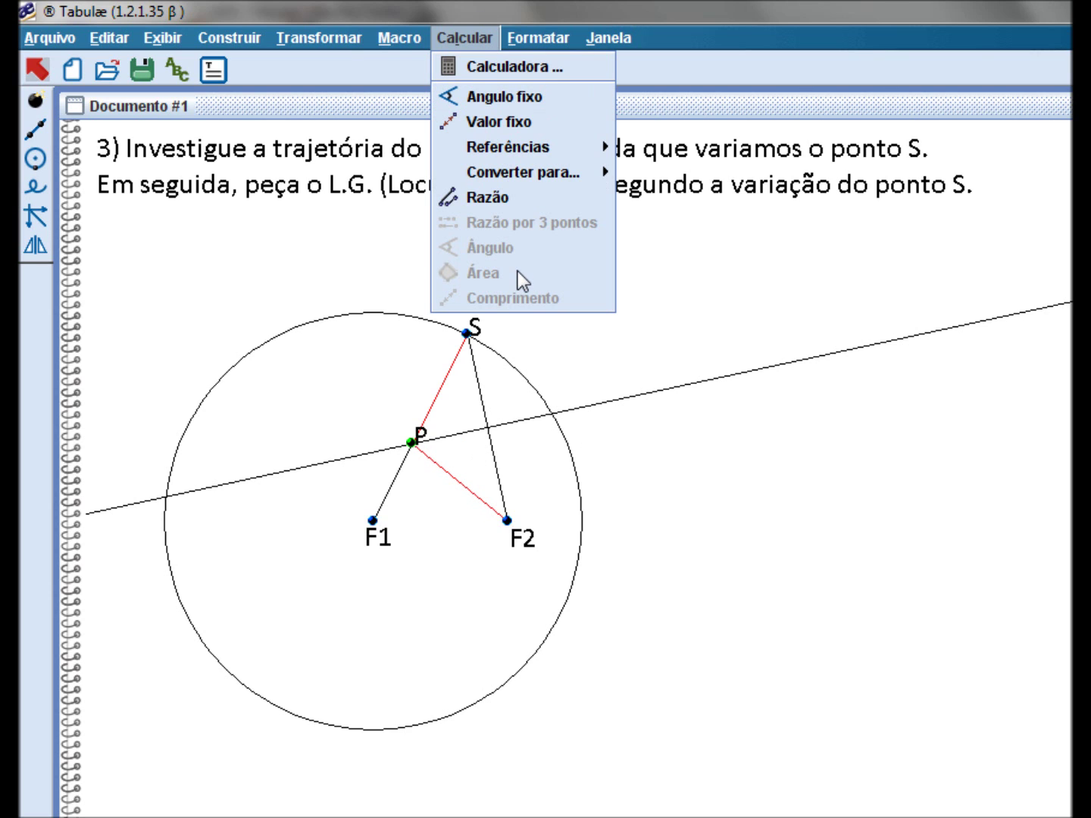
{"action": "left_click", "coordinate": [580, 338]}
Add a length measurement for the segment between P and S
{"action": "left_click", "coordinate": [443, 386]}
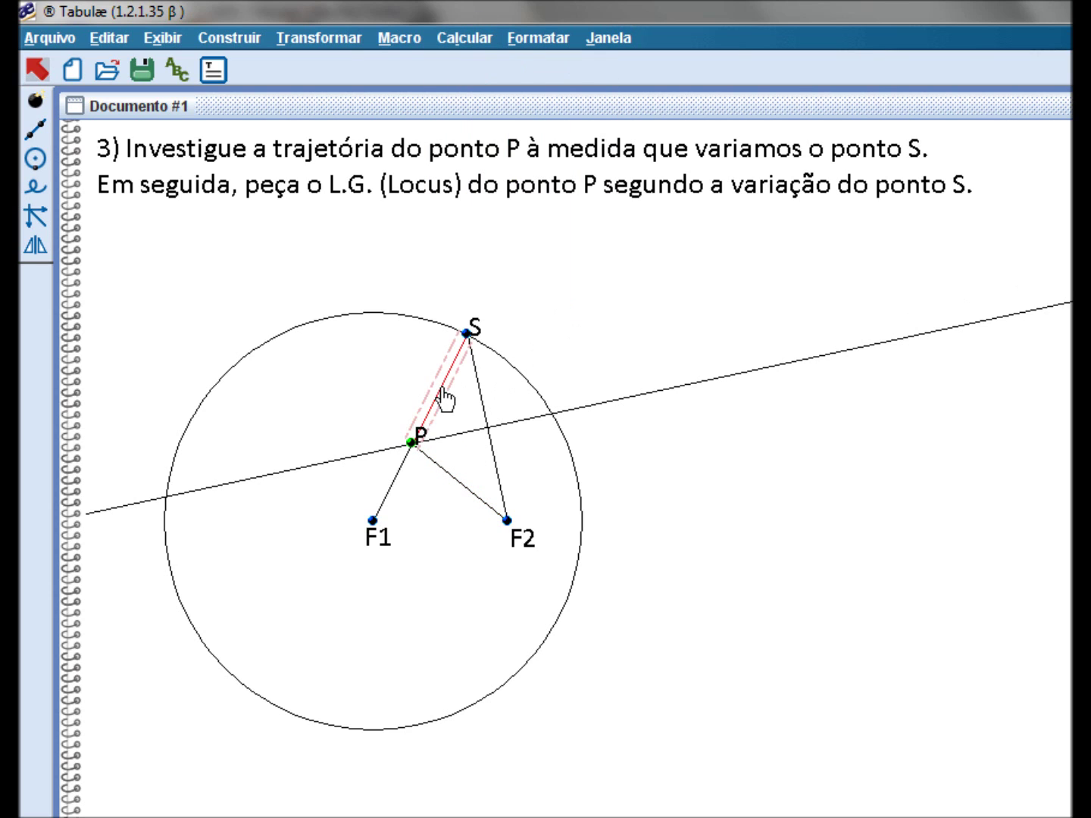
{"action": "left_click", "coordinate": [486, 40]}
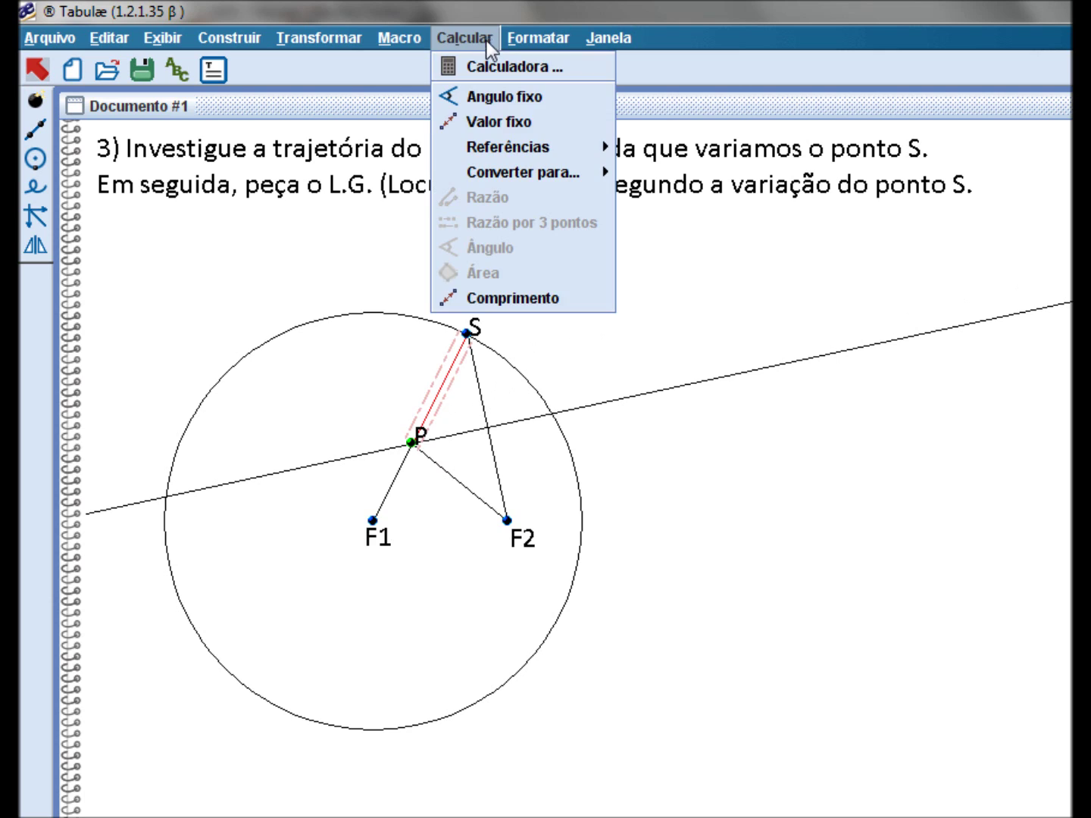
{"action": "left_click", "coordinate": [496, 300]}
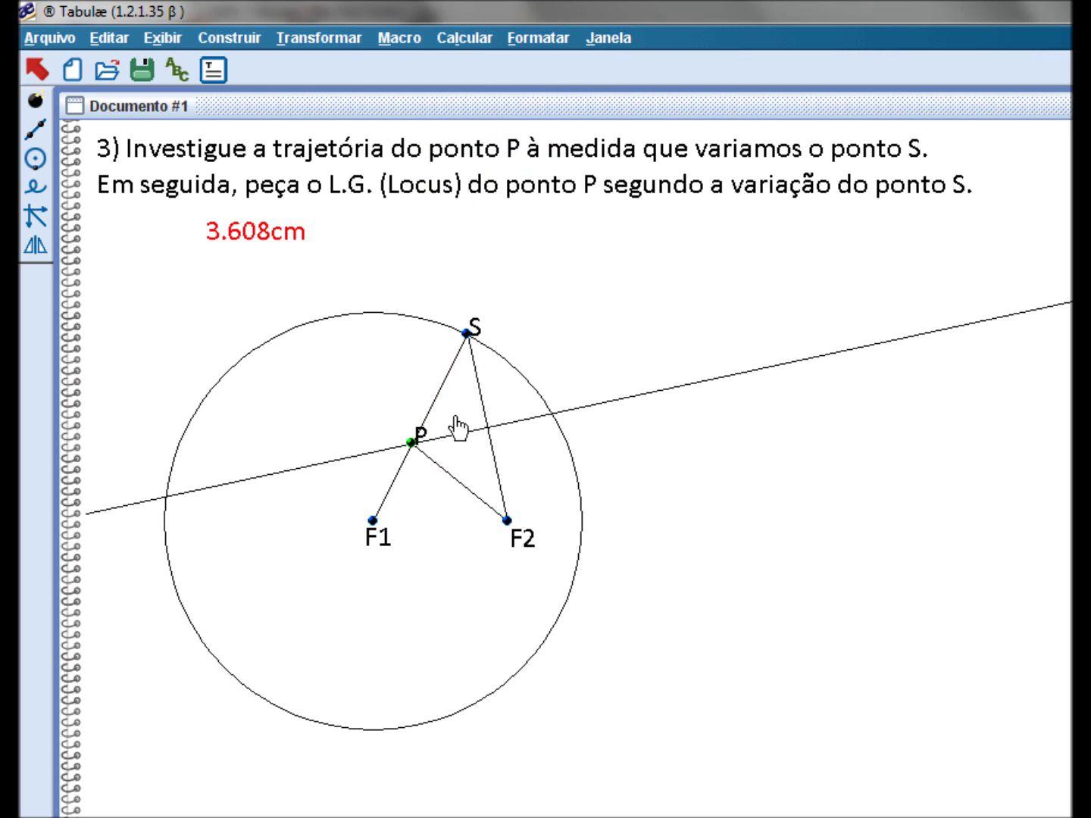
Add a length measurement for segment PF2 and stack it just below the PS measurement, above the circle
{"action": "left_click", "coordinate": [447, 44]}
{"action": "left_click", "coordinate": [454, 297]}
{"action": "left_click_drag", "start_coordinate": [338, 257], "coordinate": [248, 284]}
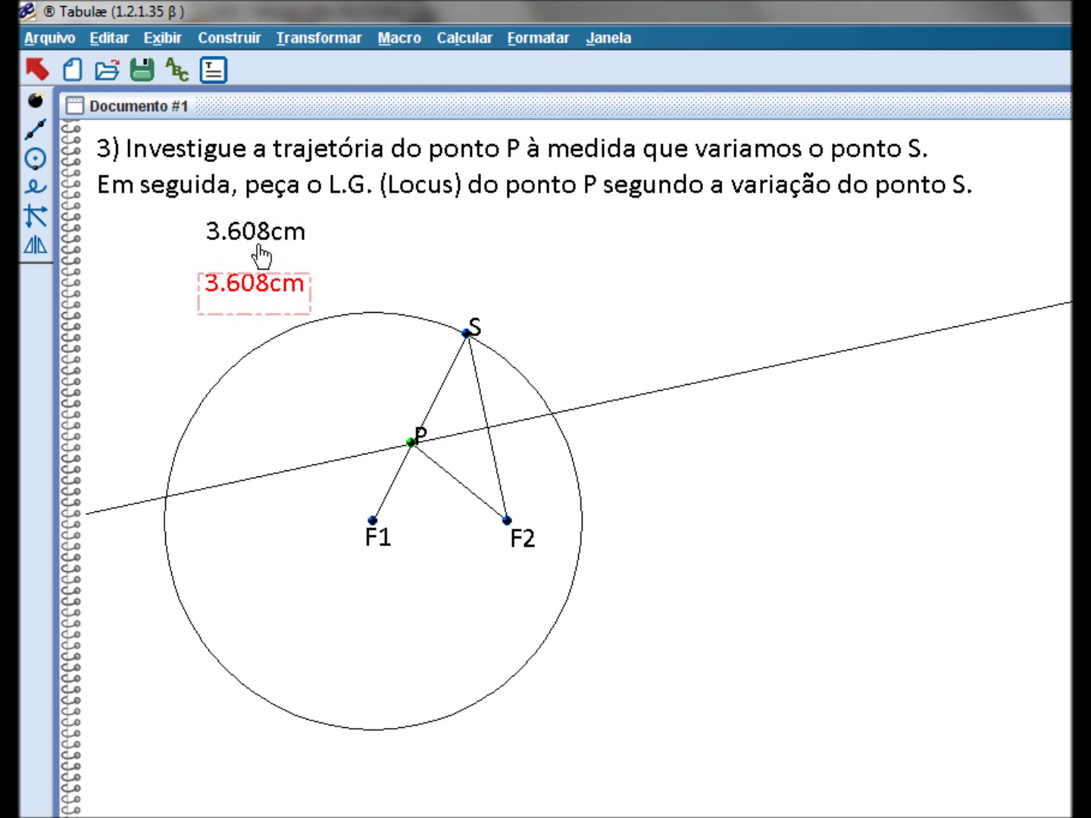
{"action": "left_click_drag", "start_coordinate": [300, 240], "coordinate": [273, 253]}
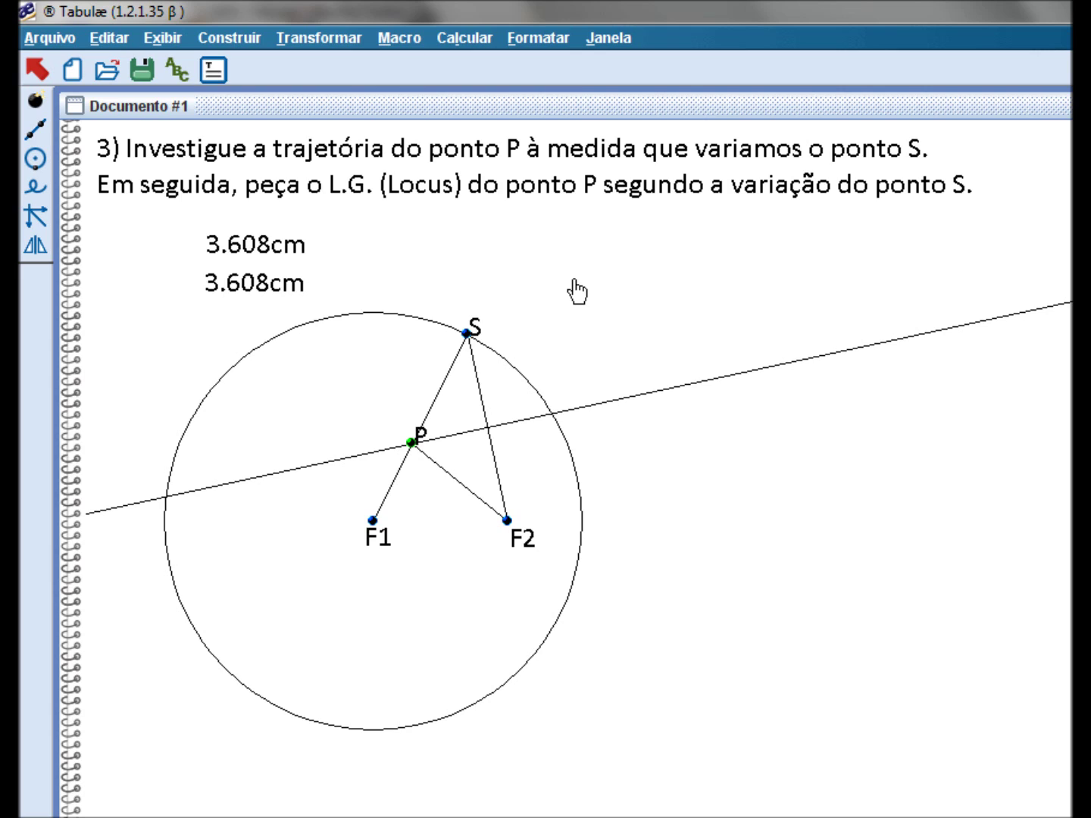
Select the segment between F1 and P
{"action": "left_click", "coordinate": [398, 494]}
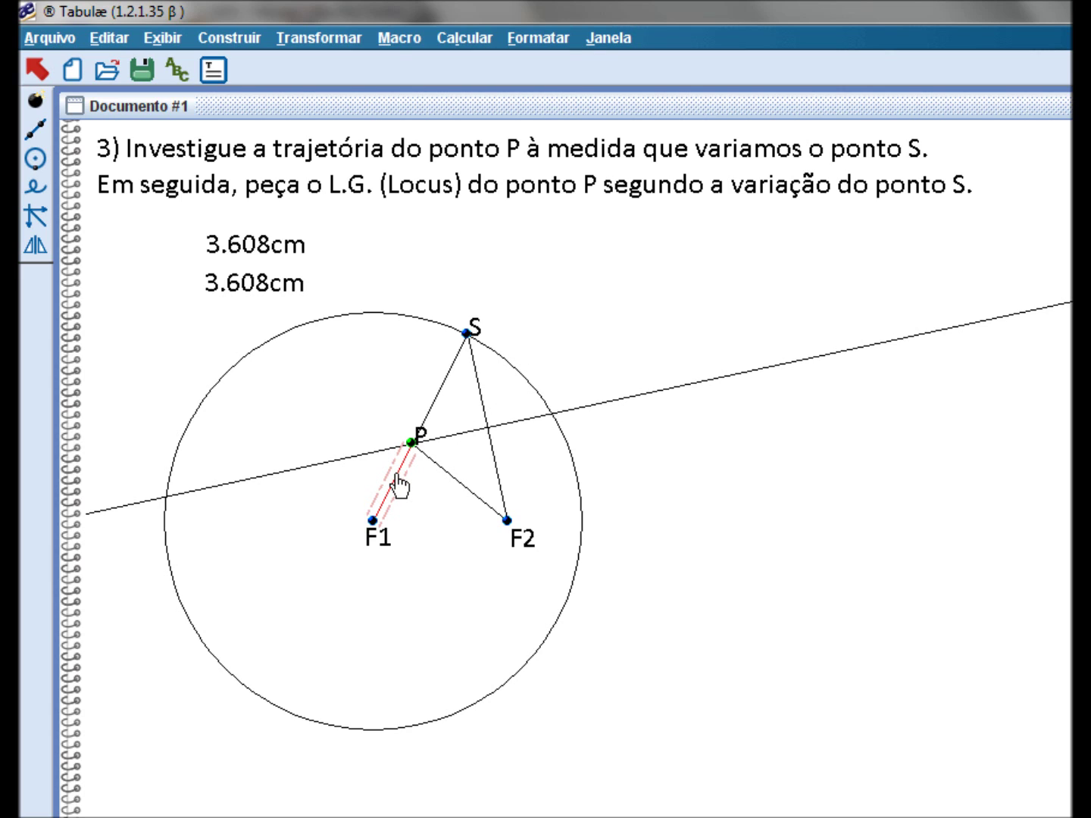